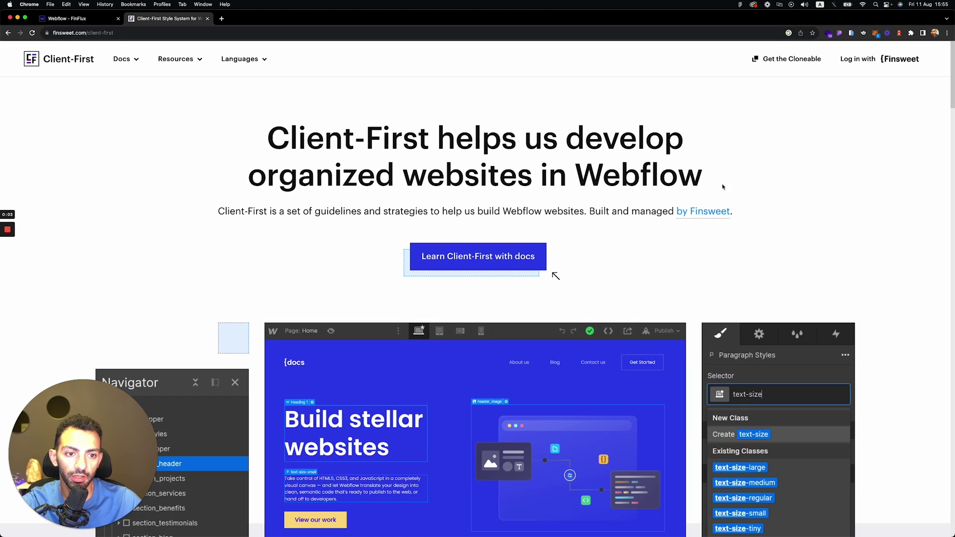
Open the Finsweet main site in a new tab, close it, and scroll the Client-First page
click(505, 214)
key(ctrl+shift+Tab)
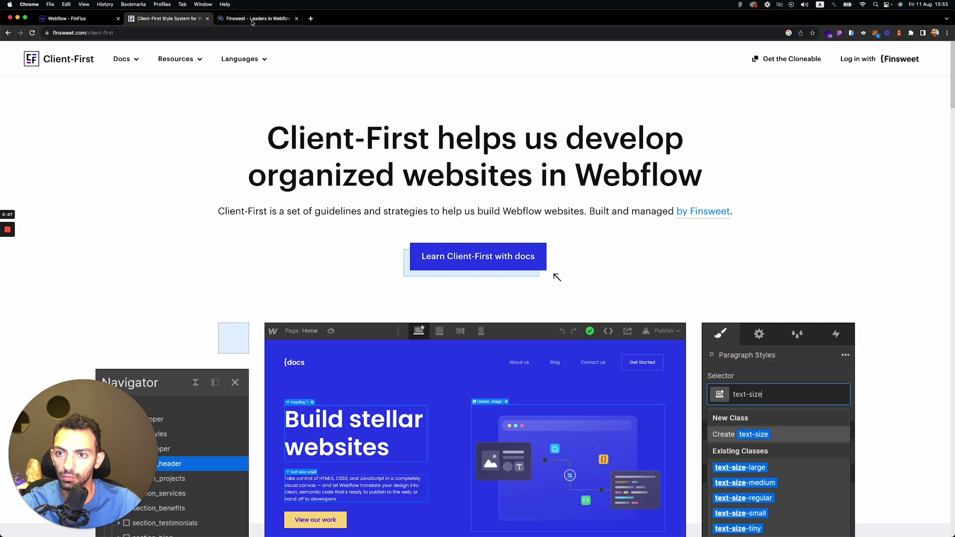
click(283, 18)
click(296, 19)
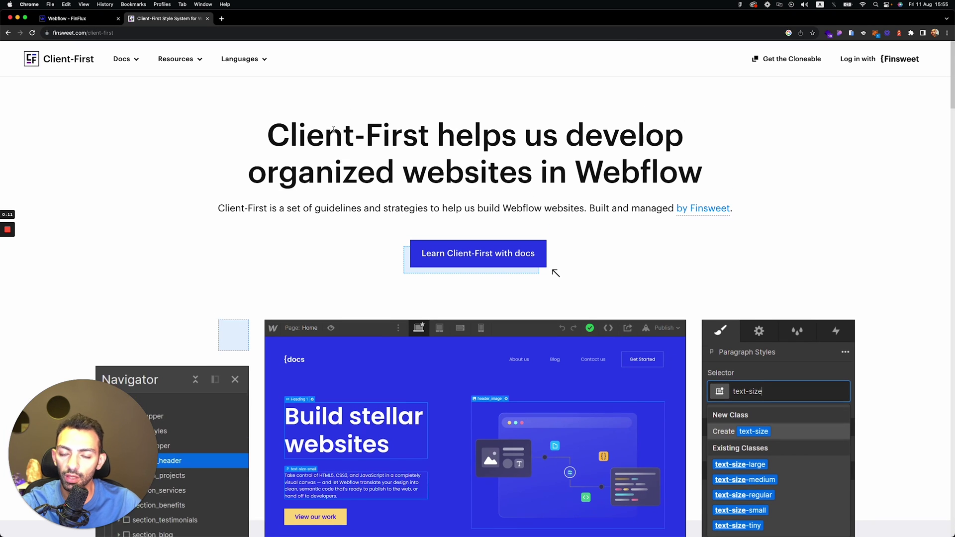
scroll(363, 121, down, 3)
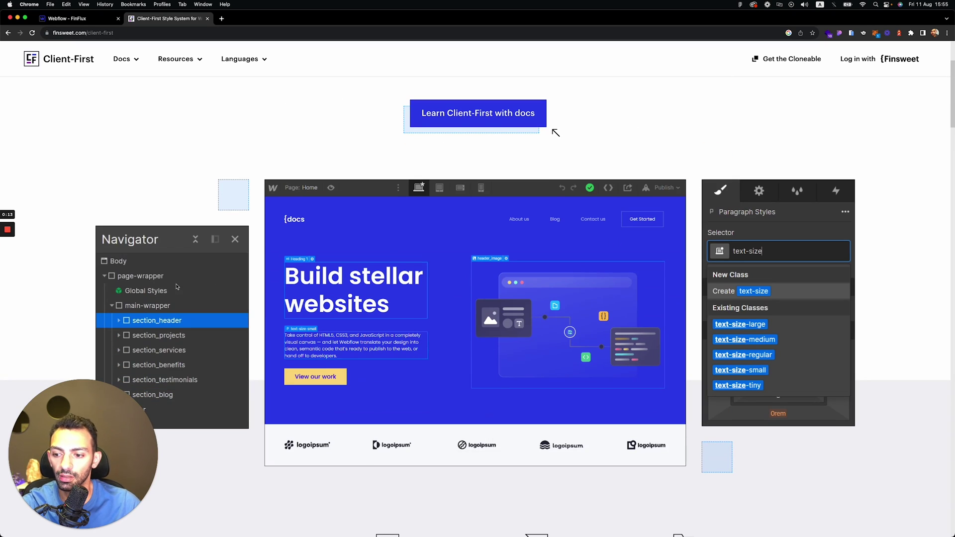
scroll(557, 134, down, 2)
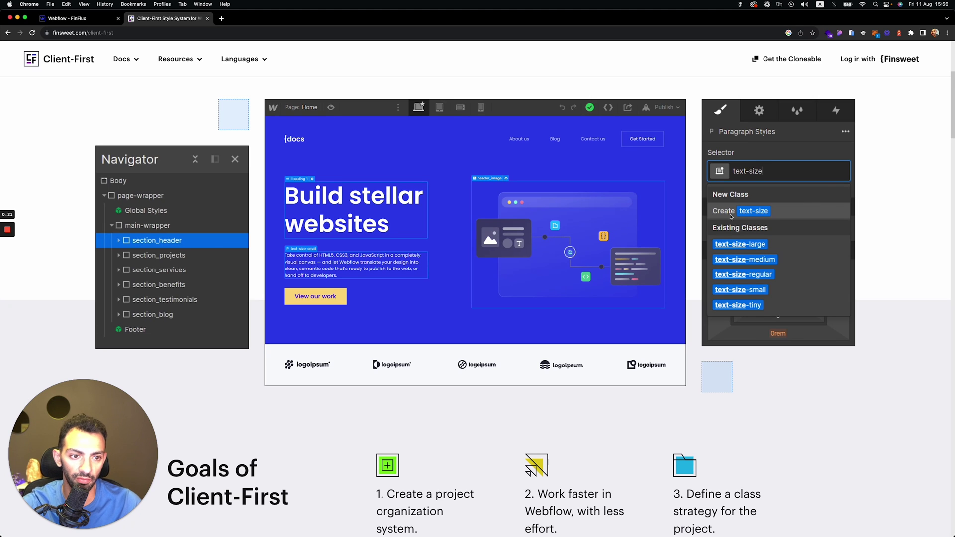
scroll(410, 268, up, 5)
Visit the Client-First docs' Big docs and Core Structure strategy pages, then return to the home page
click(546, 272)
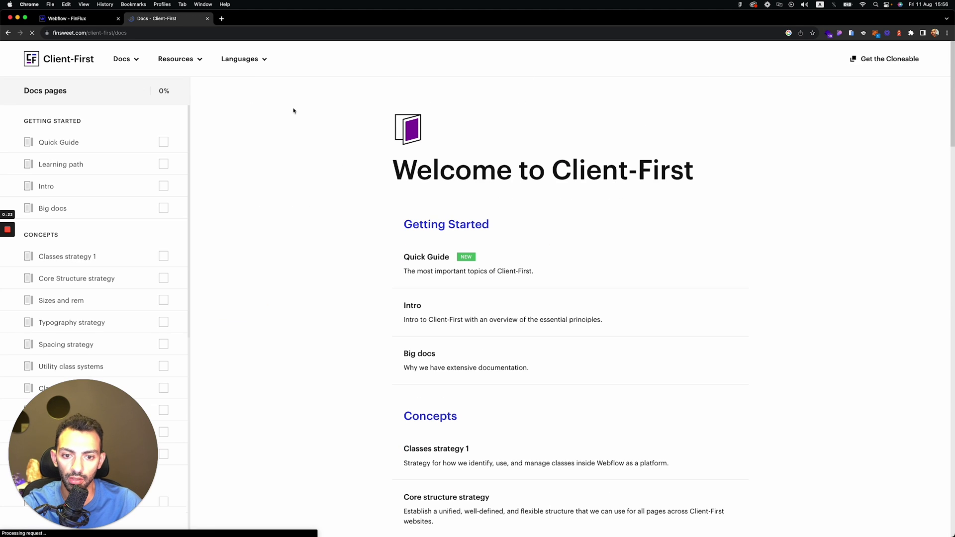
click(80, 208)
click(81, 279)
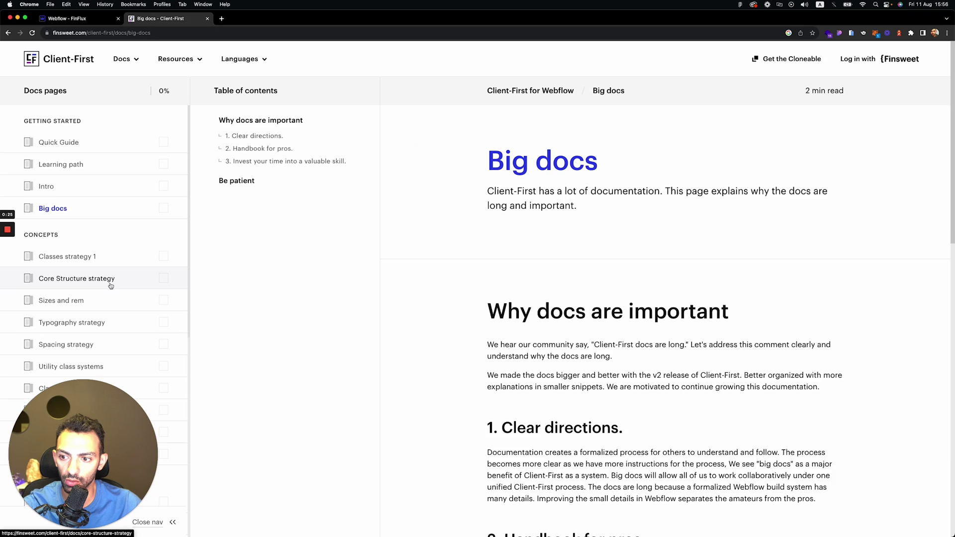
key(super+bracketleft)
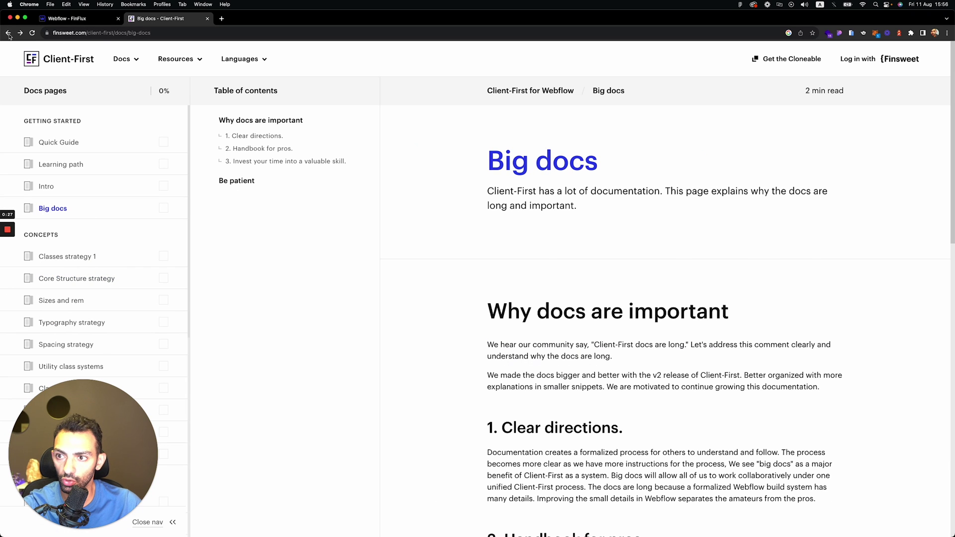
click(8, 33)
click(8, 33)
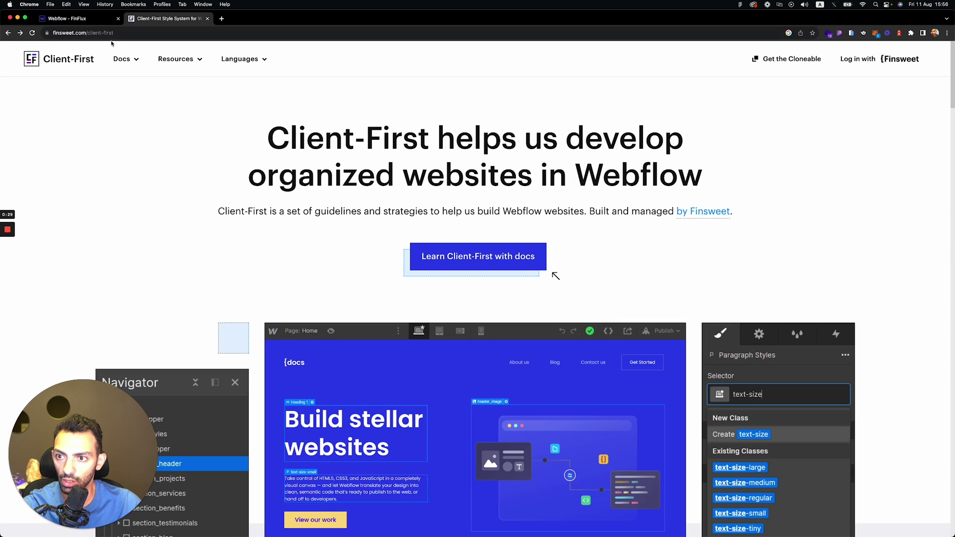
Scroll the Client-First home page down to the 'Finsweet uses Client-First' section
scroll(557, 277, down, 10)
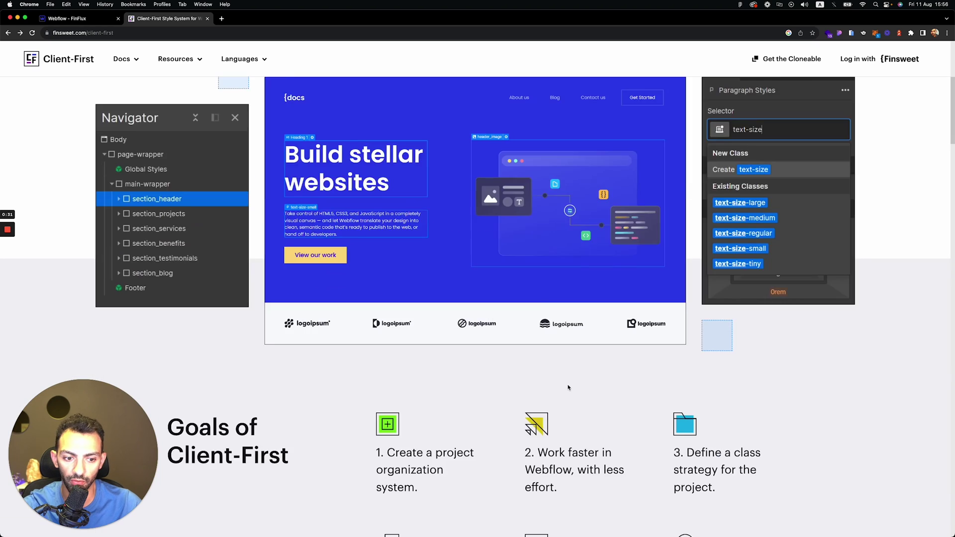
scroll(594, 241, down, 14)
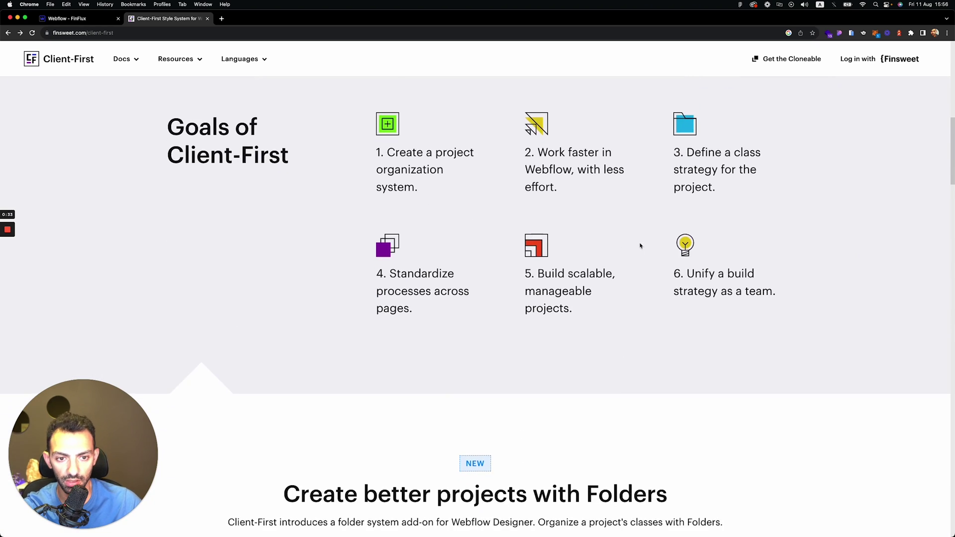
scroll(709, 288, down, 5)
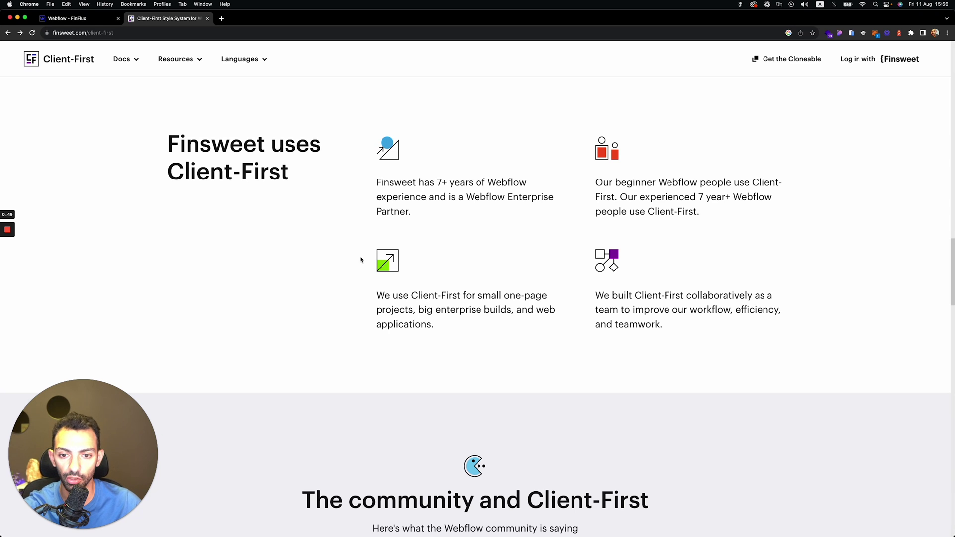
scroll(687, 278, down, 10)
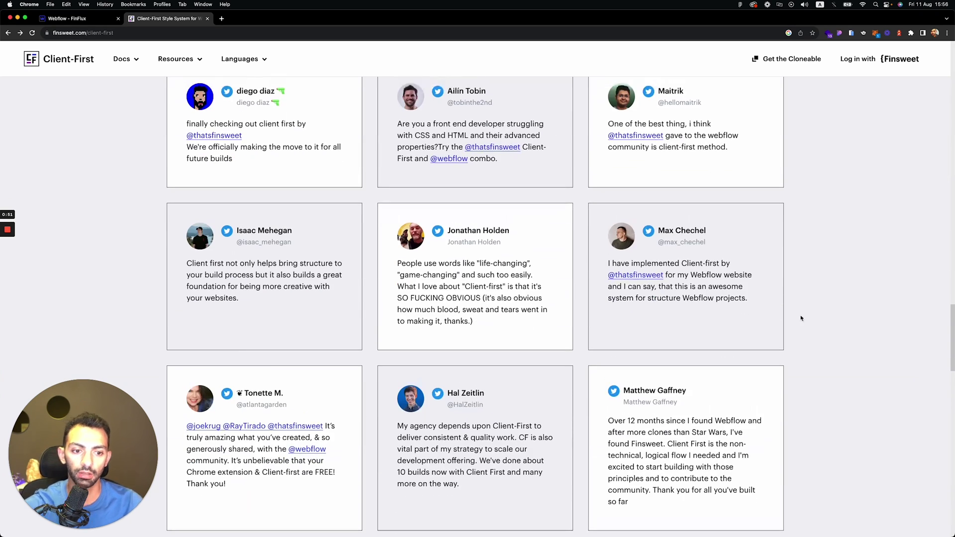
scroll(803, 313, down, 2)
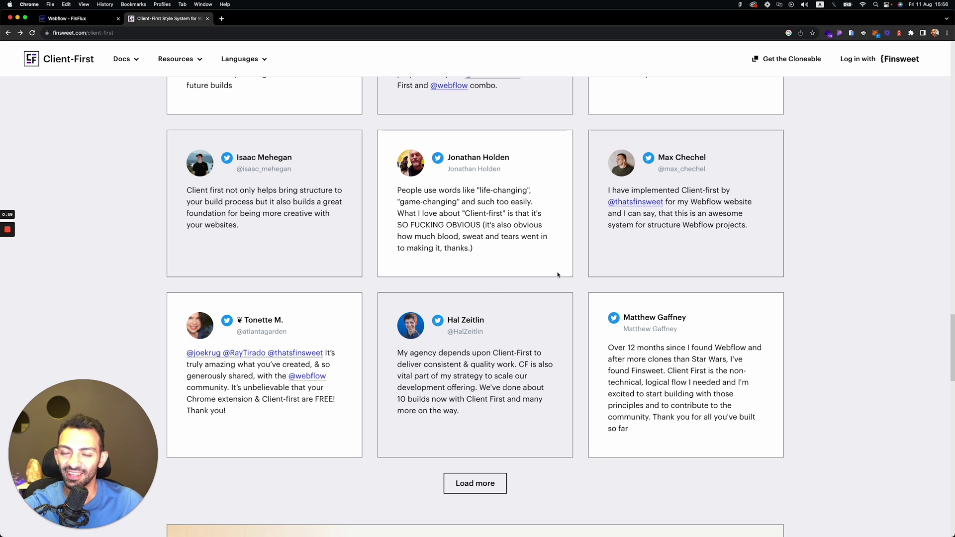
scroll(558, 274, up, 12)
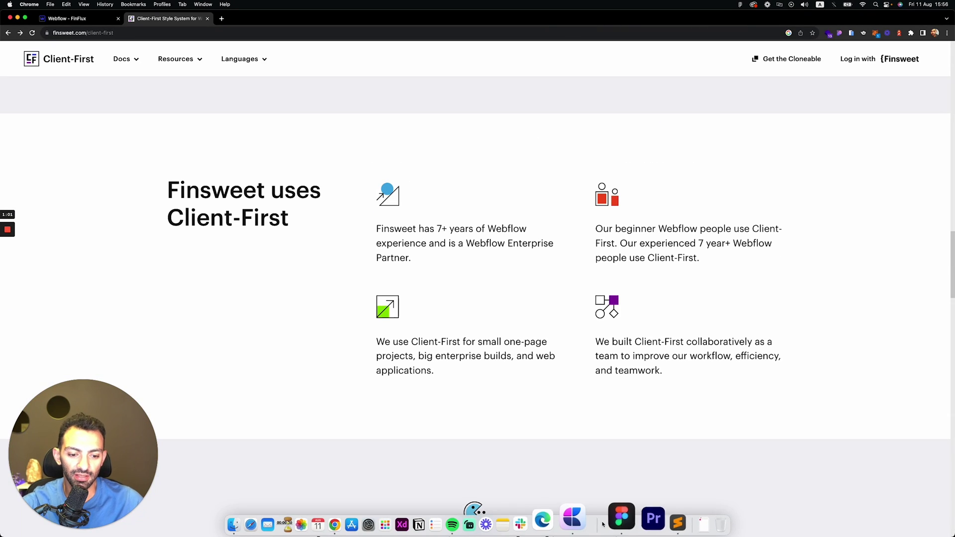
In the FinFlux Figma file, go to the Designs page and select the Home frame's Page-wrapper layer
click(621, 518)
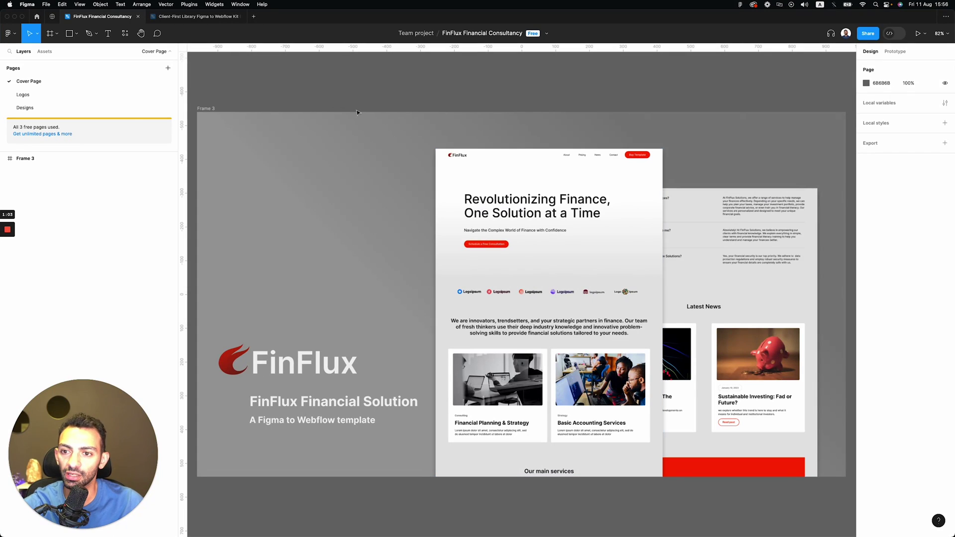
click(24, 94)
click(25, 108)
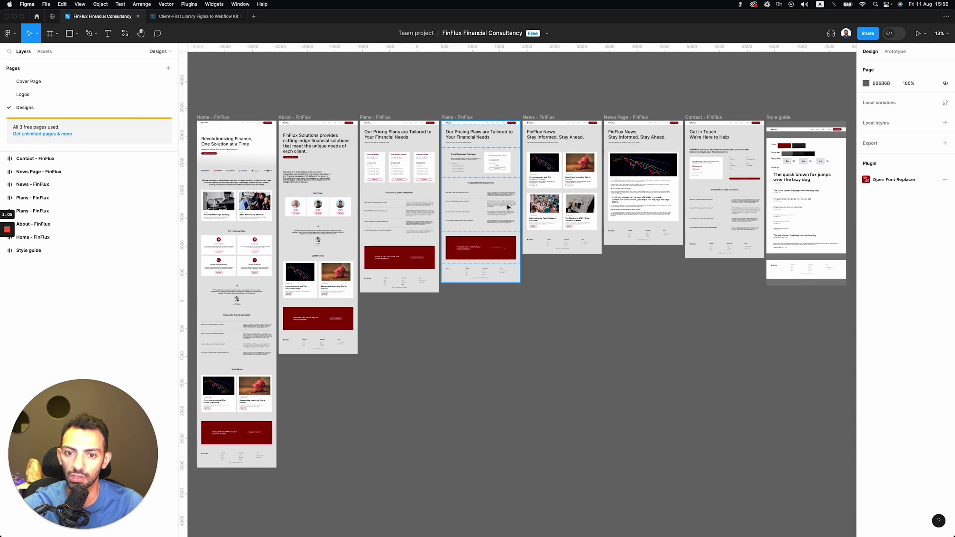
scroll(508, 206, left, 8)
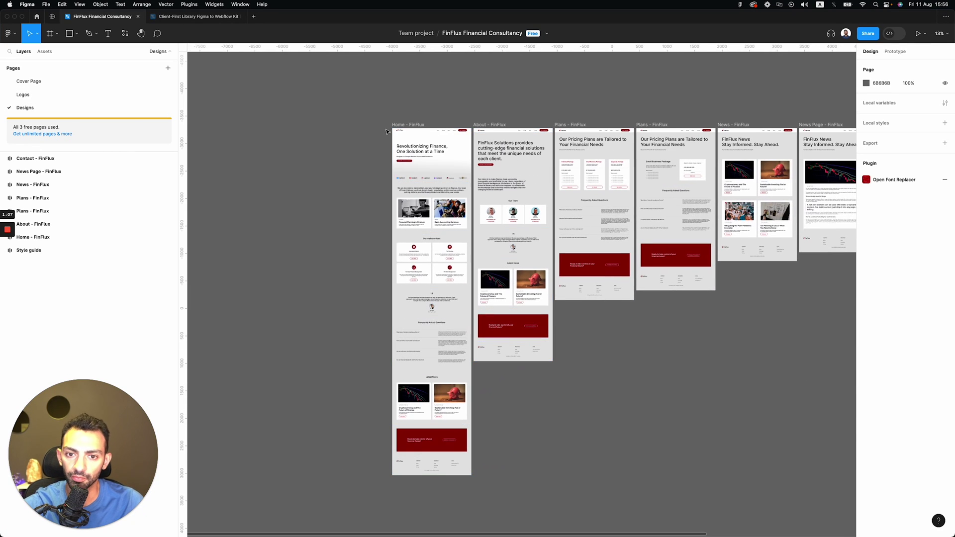
scroll(386, 132, up, 5)
scroll(642, 122, down, 5)
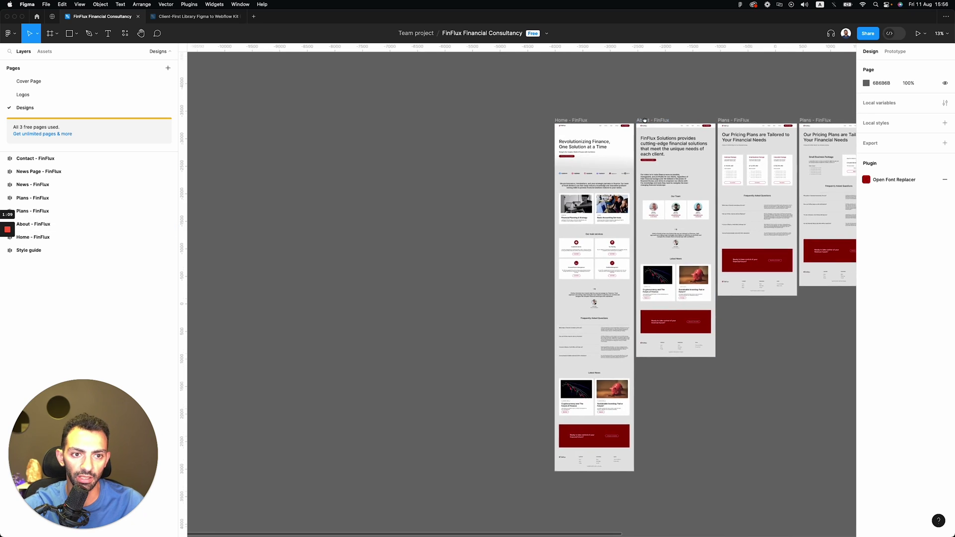
scroll(387, 189, up, 10)
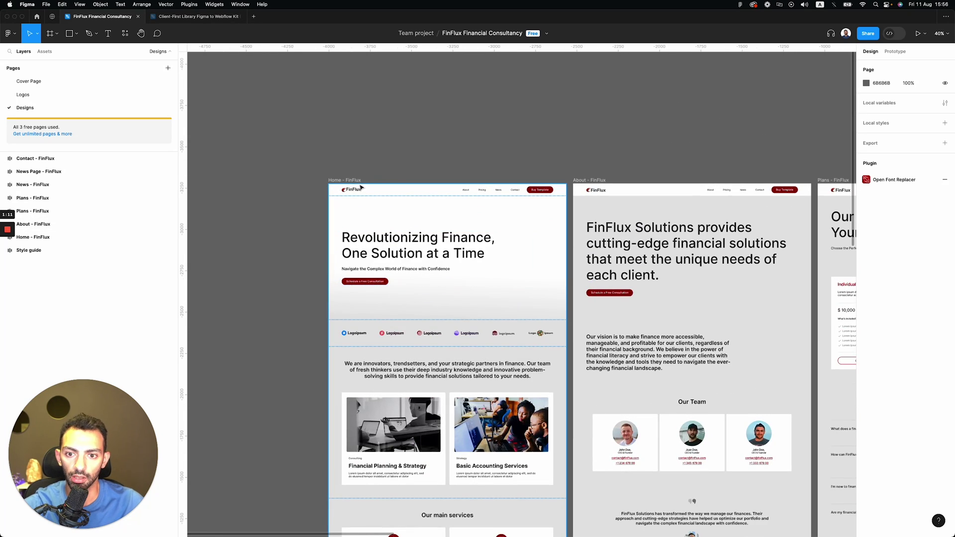
scroll(343, 188, up, 3)
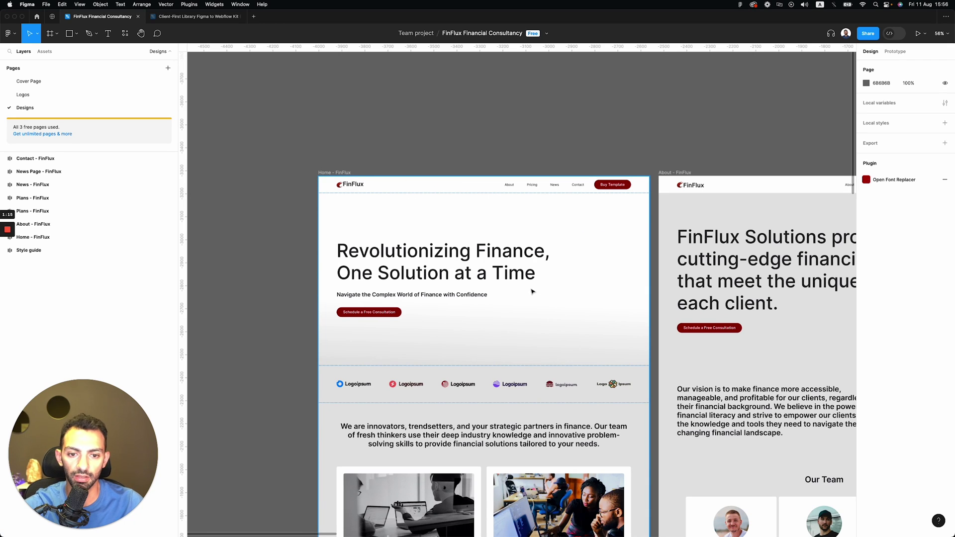
click(369, 289)
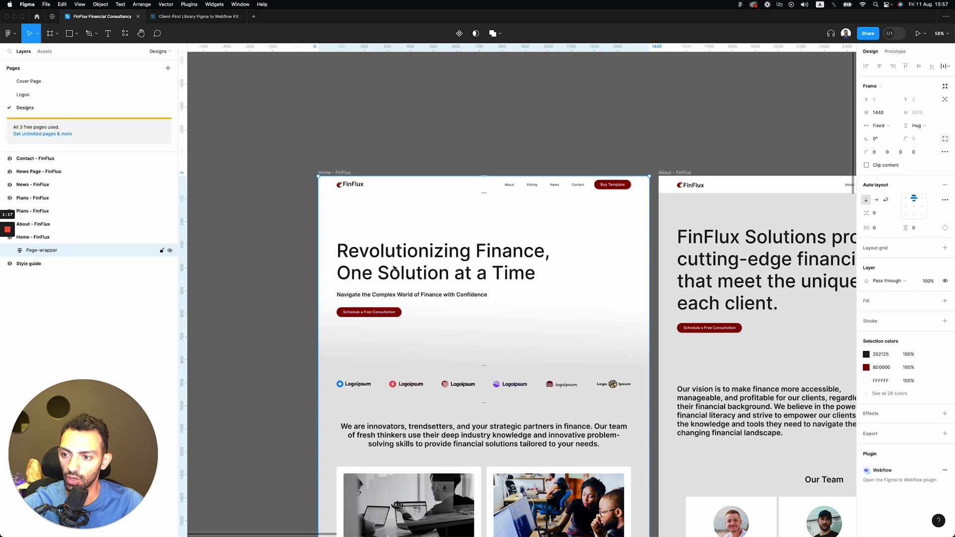
Drill through the hero layers: section_header, padding-global, container-large, hero-component and text-size-large subheader
double_click(427, 252)
double_click(422, 253)
double_click(422, 254)
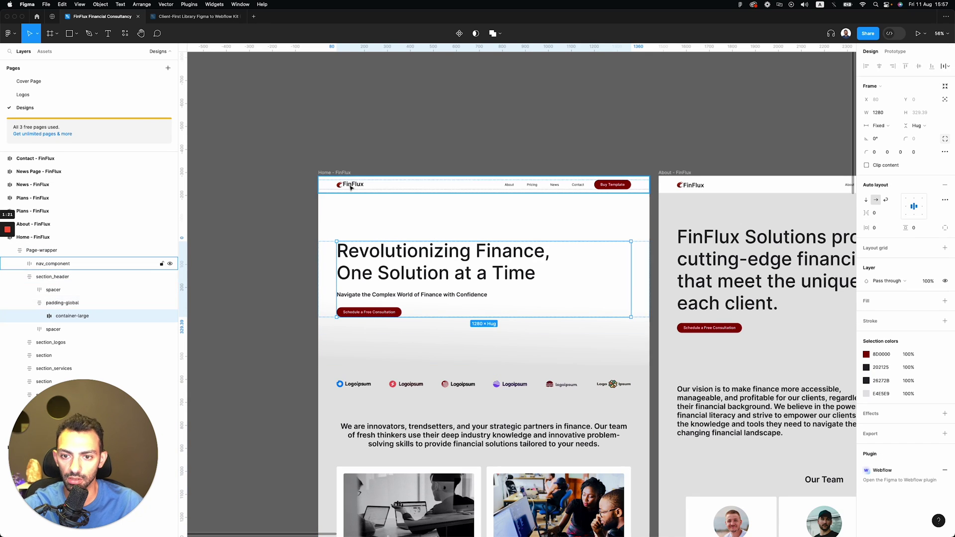
click(70, 305)
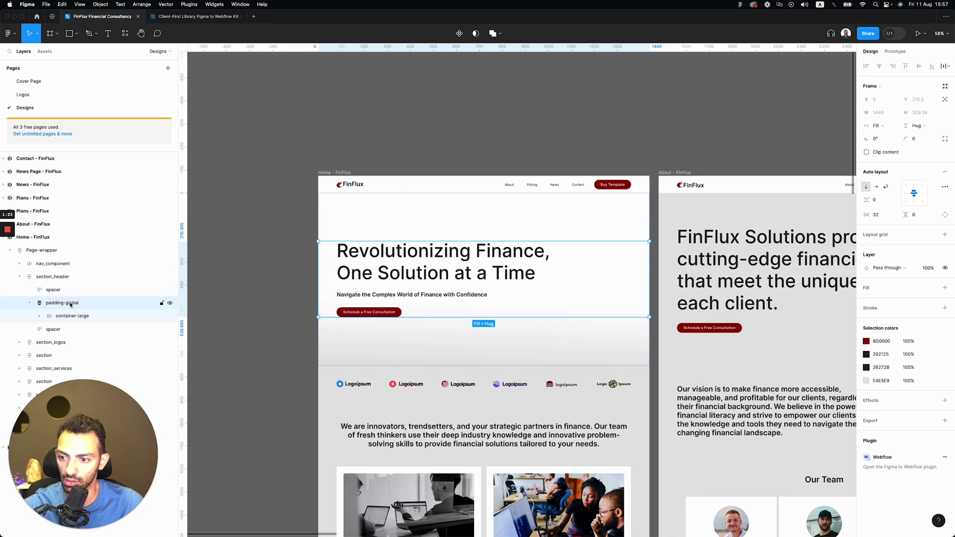
click(58, 277)
click(70, 303)
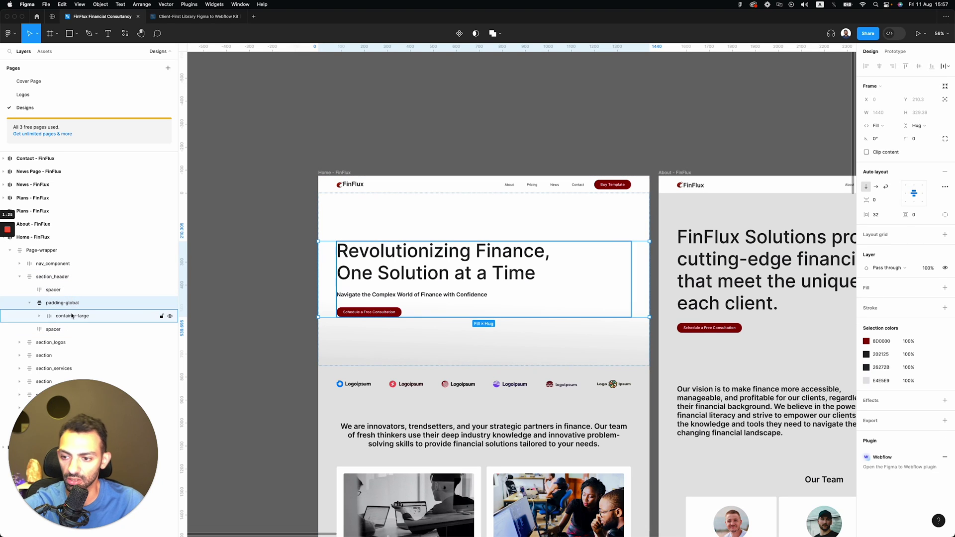
click(70, 316)
click(39, 316)
click(62, 330)
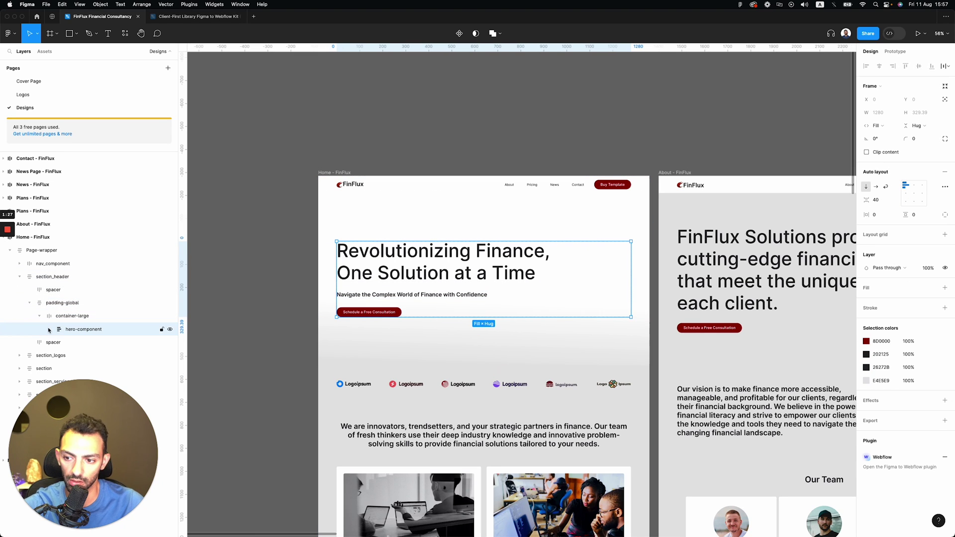
click(50, 329)
super+click(409, 294)
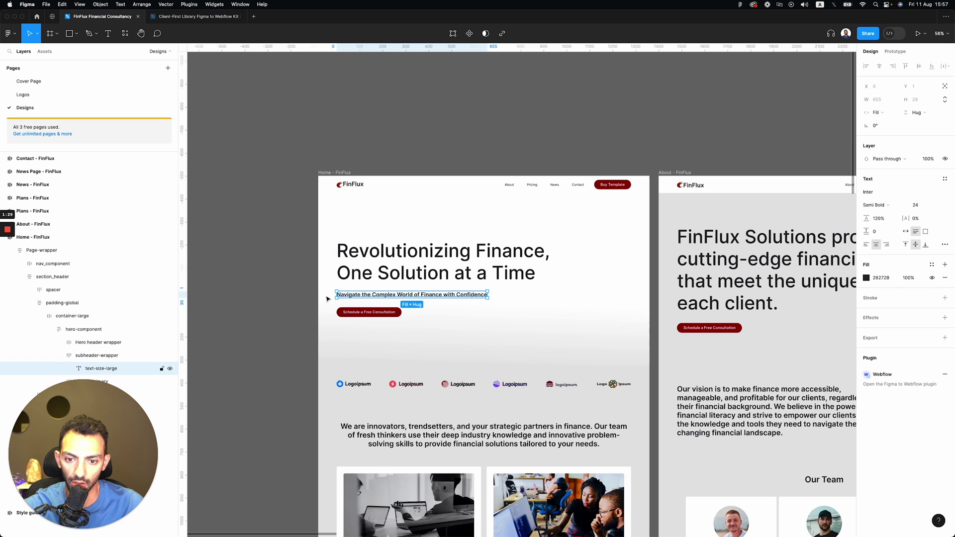
Inspect the services row and the Investment Advice card's Learn More button frame
scroll(443, 330, down, 5)
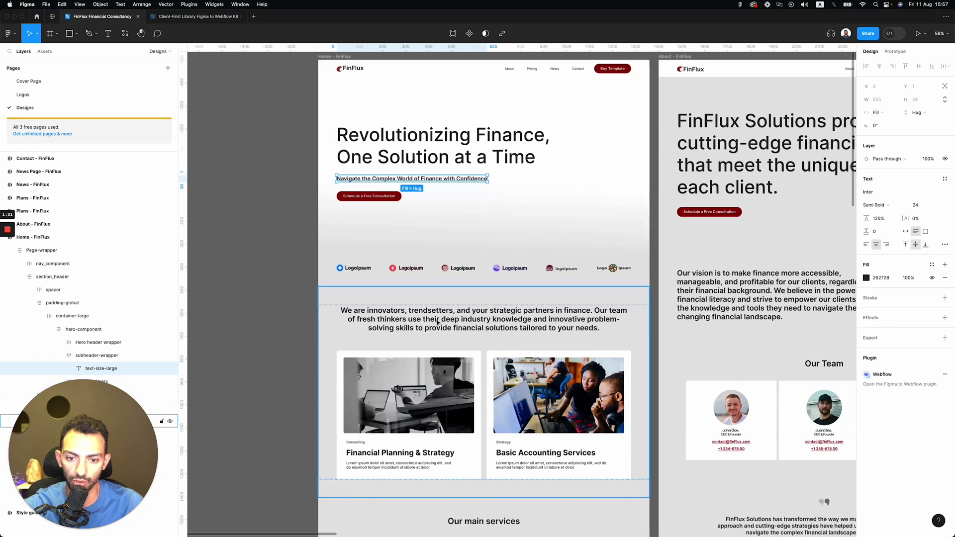
click(442, 331)
click(375, 408)
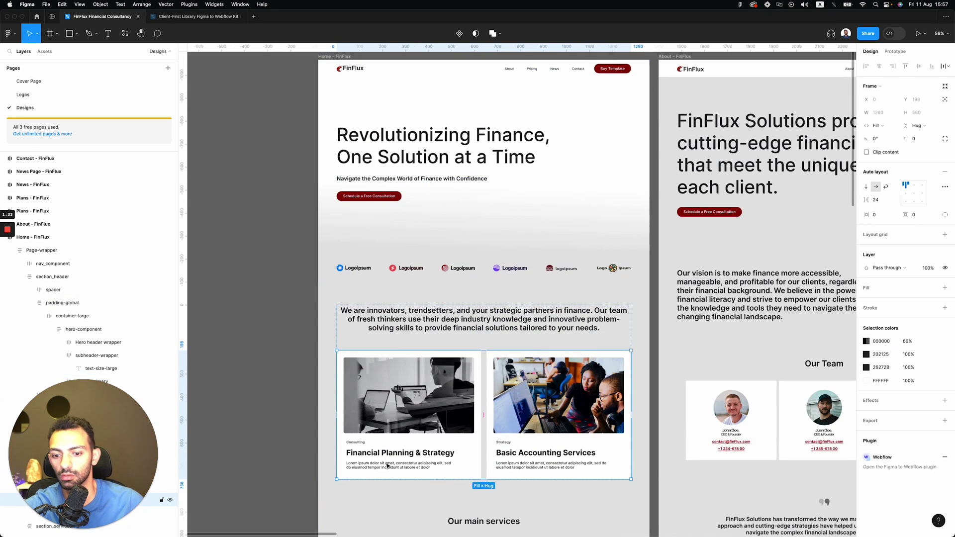
scroll(388, 466, down, 6)
click(422, 442)
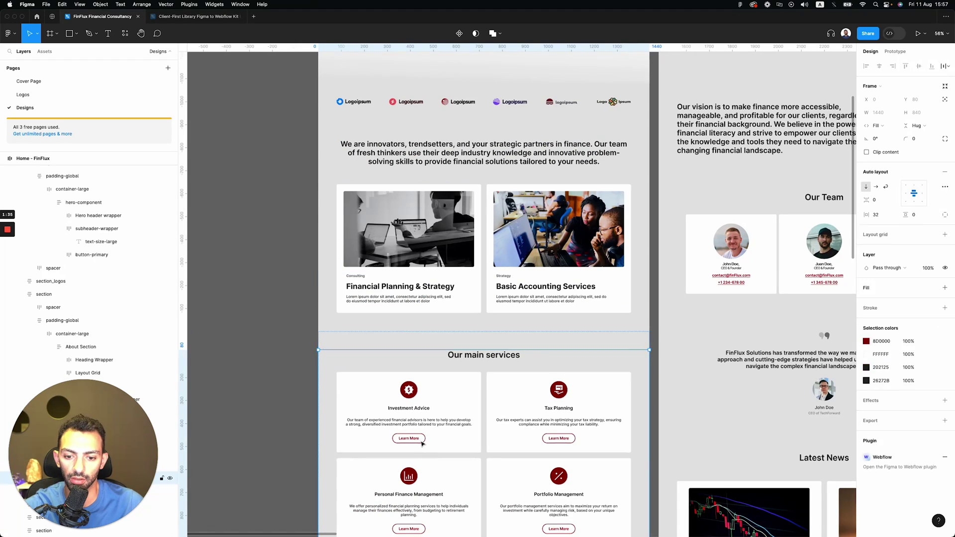
double_click(421, 442)
double_click(420, 441)
double_click(421, 441)
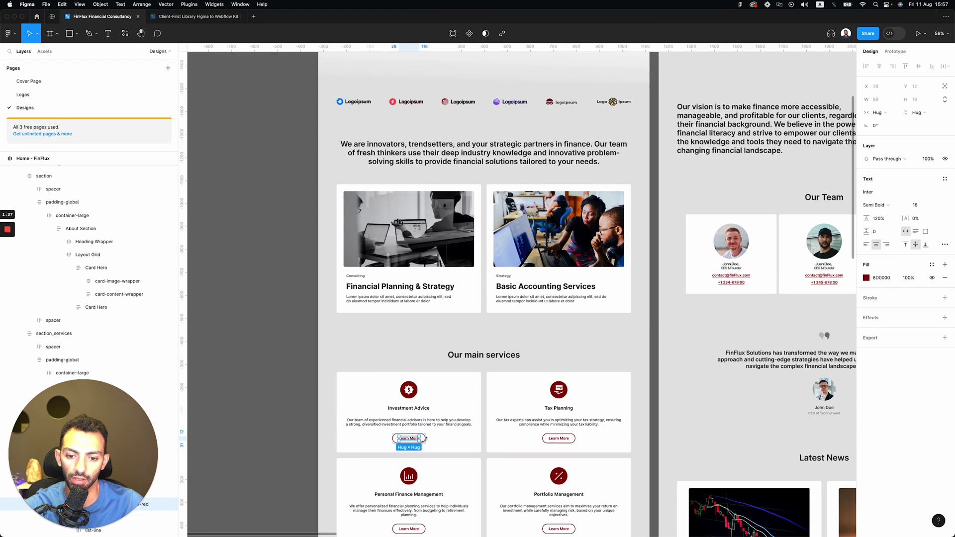
click(428, 442)
click(424, 440)
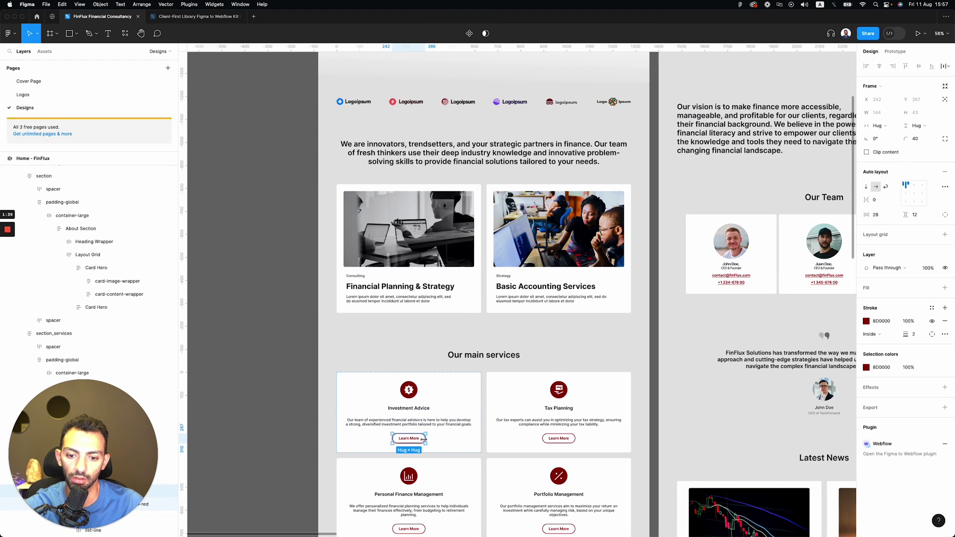
Select the call-to-action section's container-large, then switch to the Client-First Library Figma to Webflow Kit file
scroll(196, 345, down, 5)
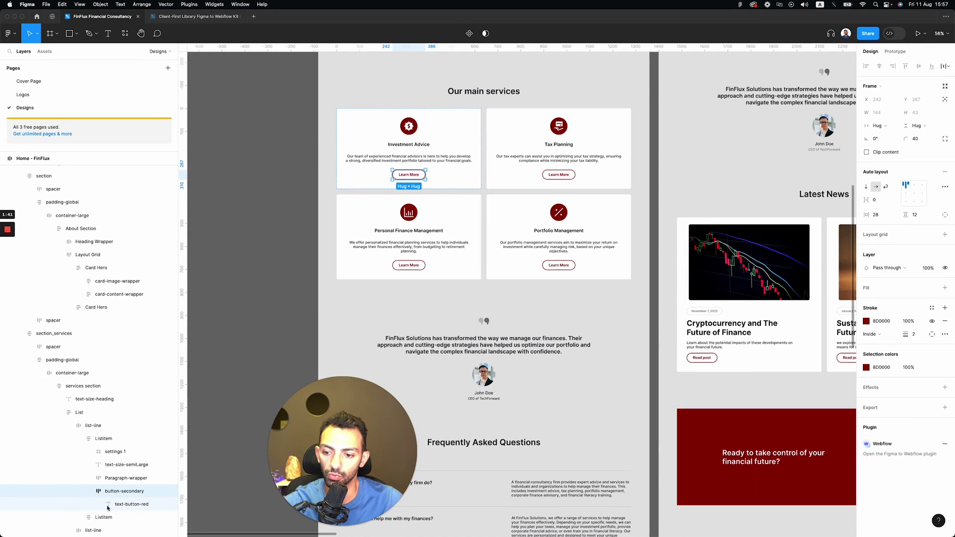
scroll(147, 497, down, 3)
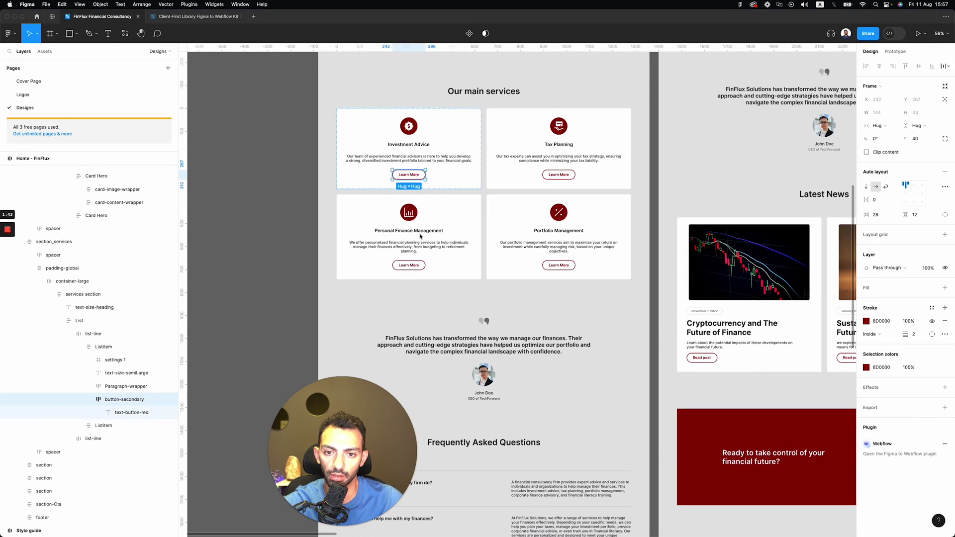
scroll(420, 236, down, 10)
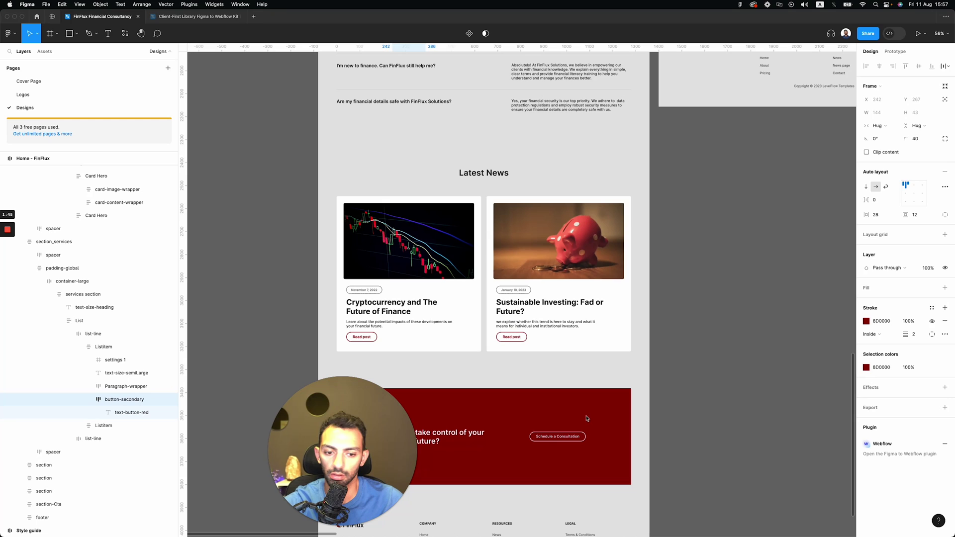
click(542, 416)
scroll(531, 356, up, 2)
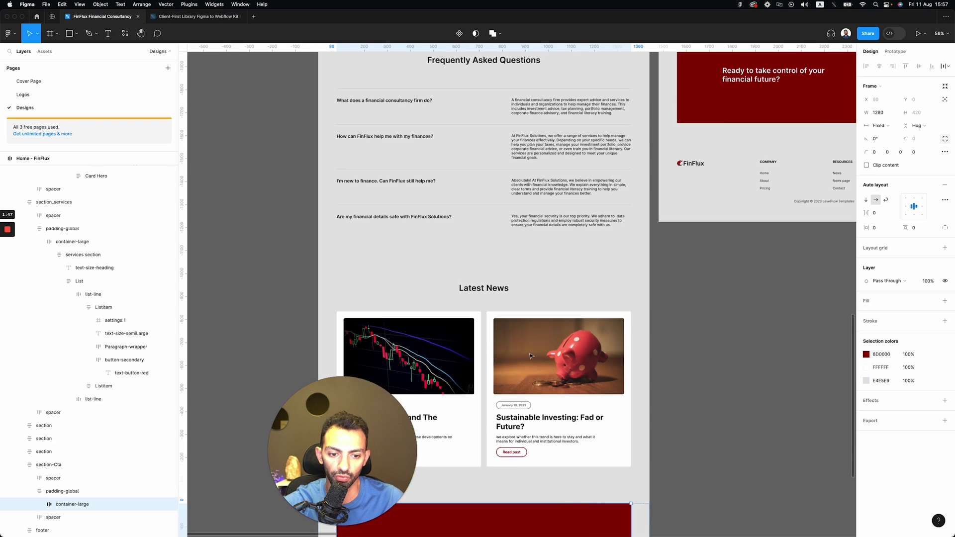
scroll(531, 356, up, 10)
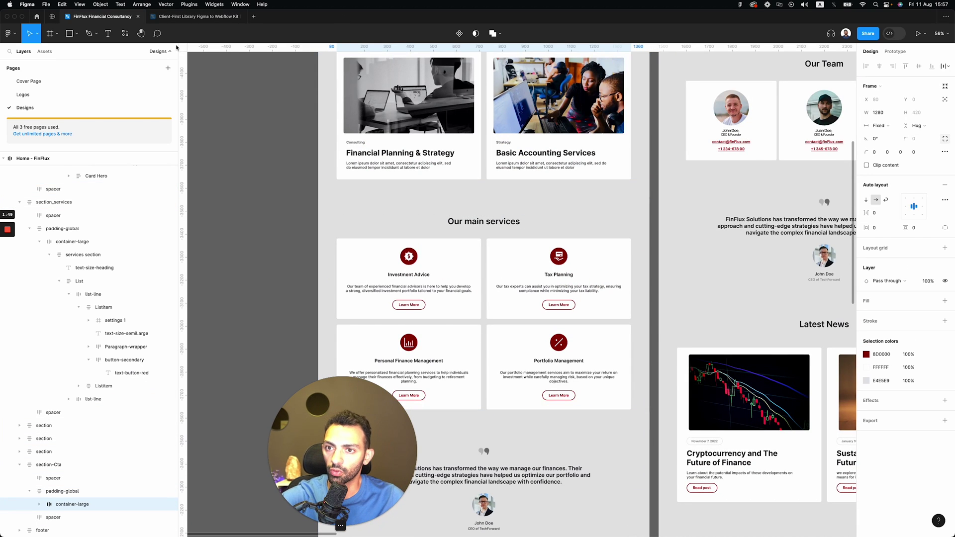
click(198, 18)
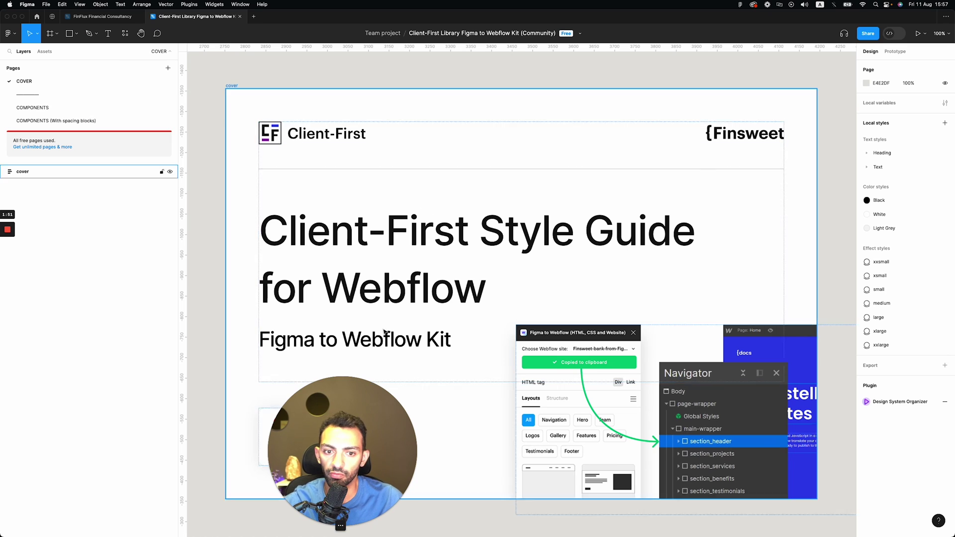
On the kit's COMPONENTS page, select the header, footer, gallery, features and logos sections
click(497, 281)
scroll(504, 302, down, 5)
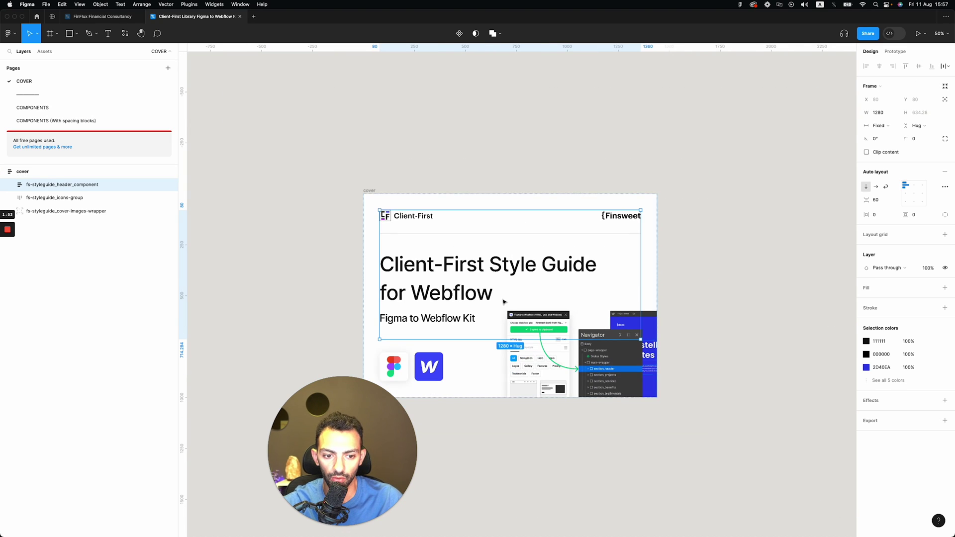
click(33, 107)
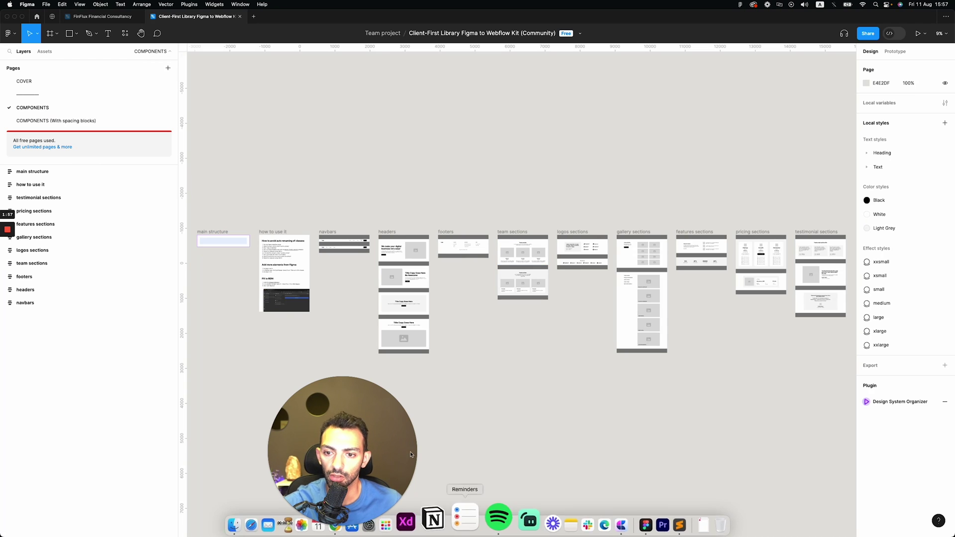
scroll(258, 264, up, 3)
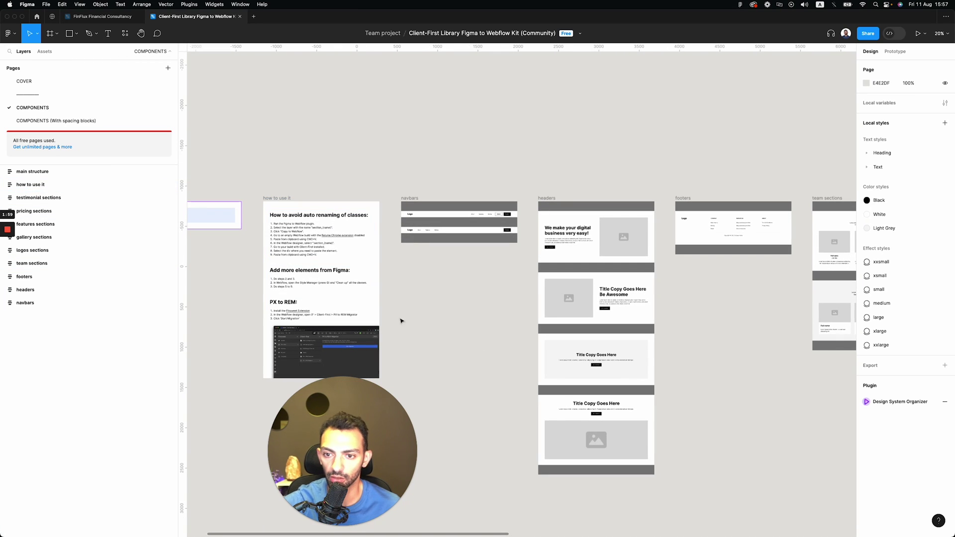
drag(793, 293, 593, 308)
click(398, 251)
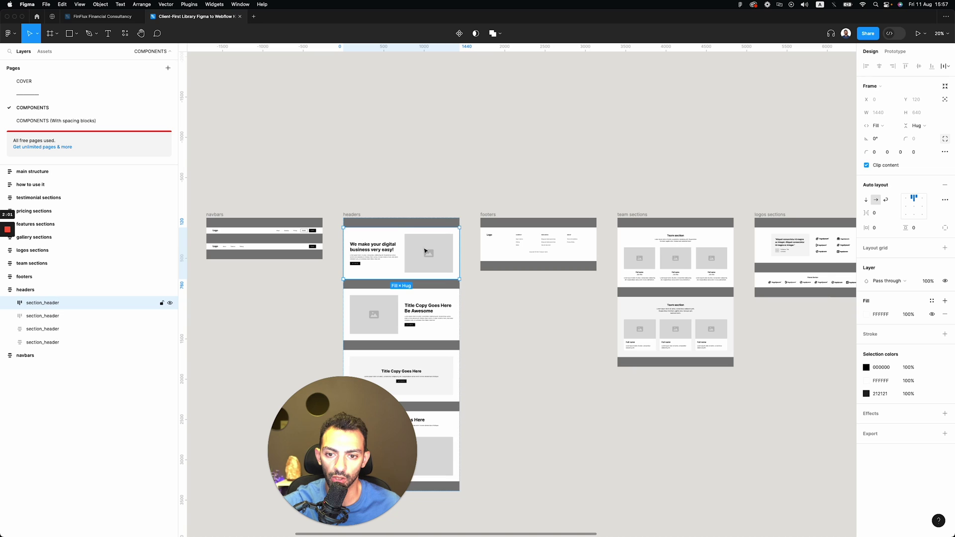
click(556, 237)
scroll(556, 238, right, 8)
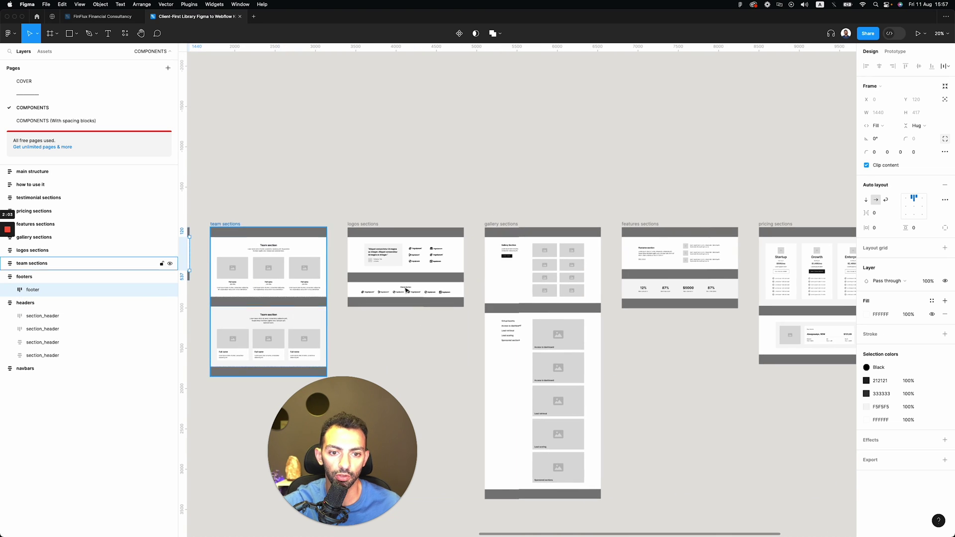
click(547, 264)
click(645, 257)
click(405, 256)
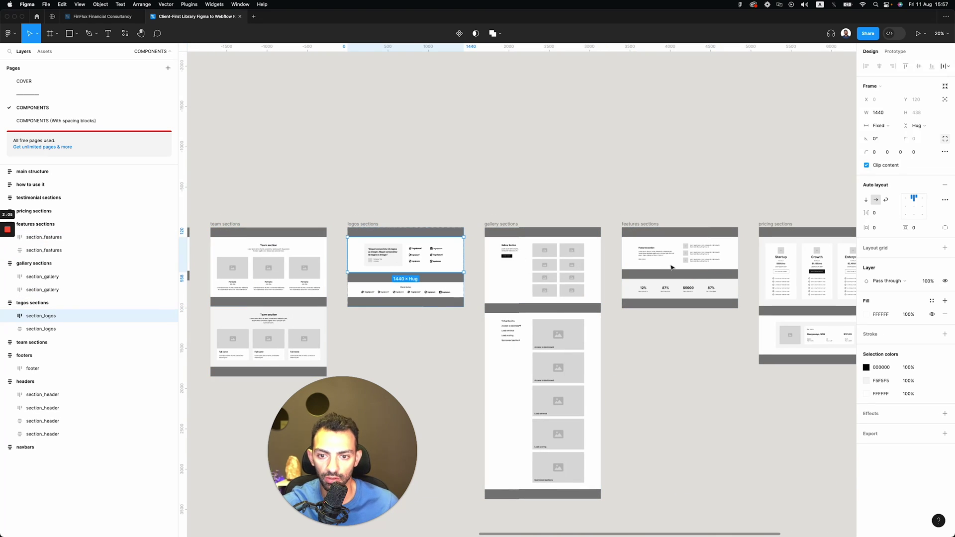
click(679, 254)
scroll(702, 369, right, 5)
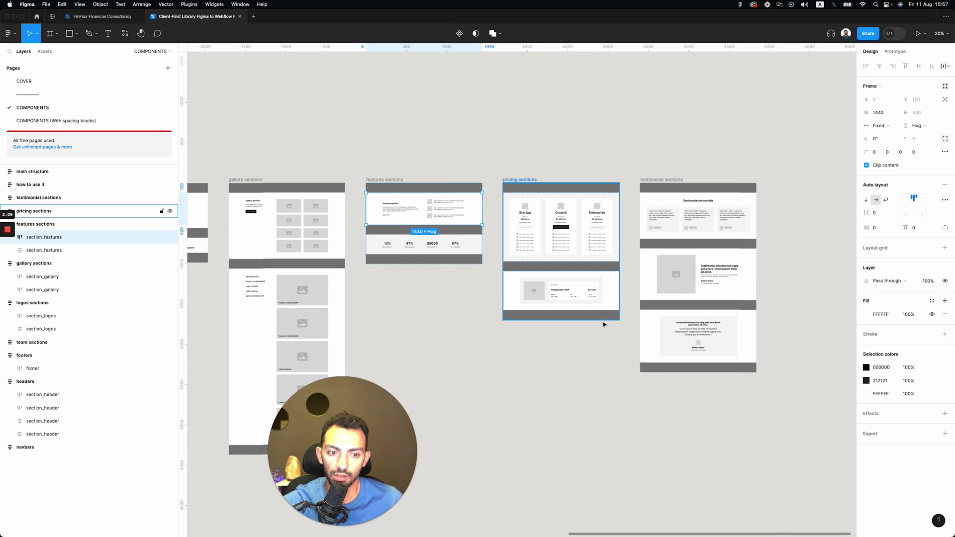
Return to the FinFlux Financial Consultancy file with the Home, About and Plans frames in view
click(102, 17)
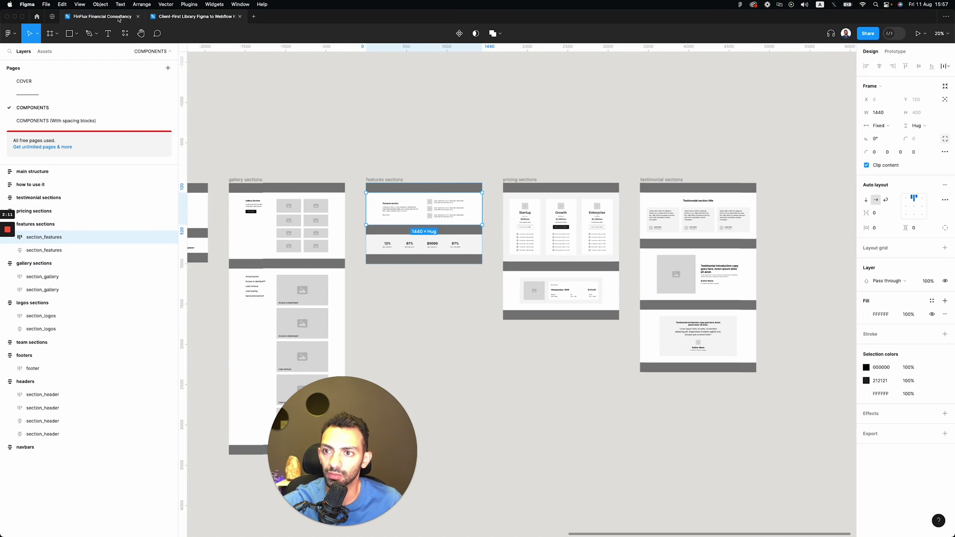
scroll(295, 205, down, 5)
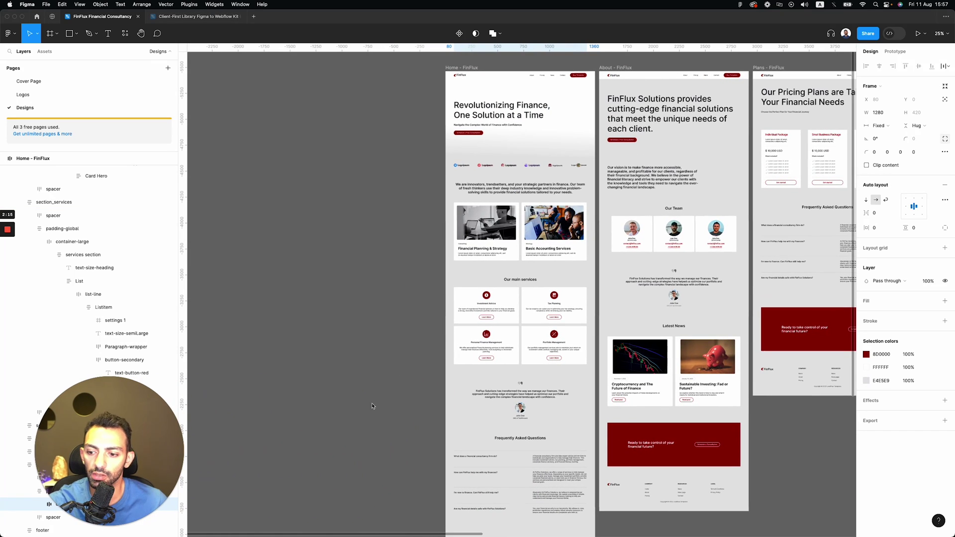
scroll(372, 403, up, 3)
Select then deselect the Home frame, and inspect the kit's pricing section container-large
click(460, 233)
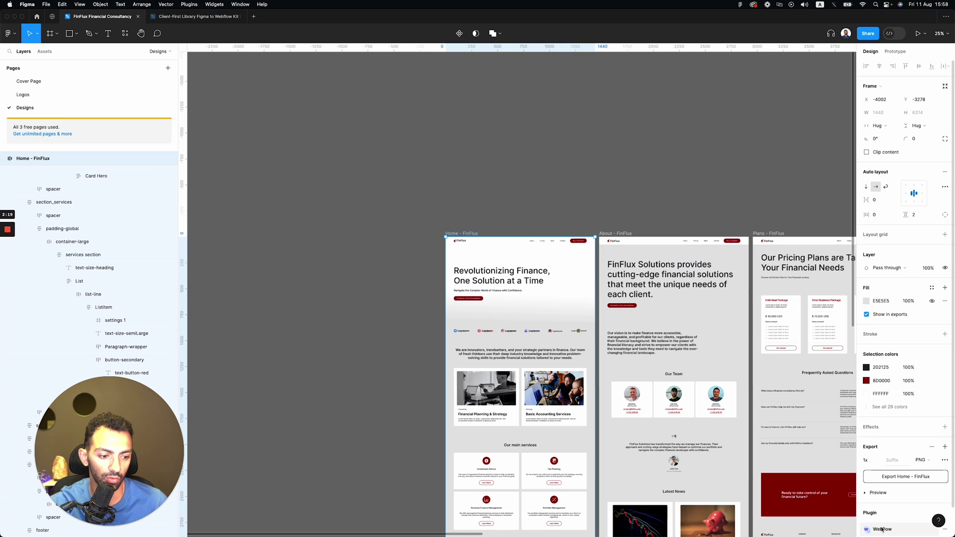
scroll(882, 529, down, 2)
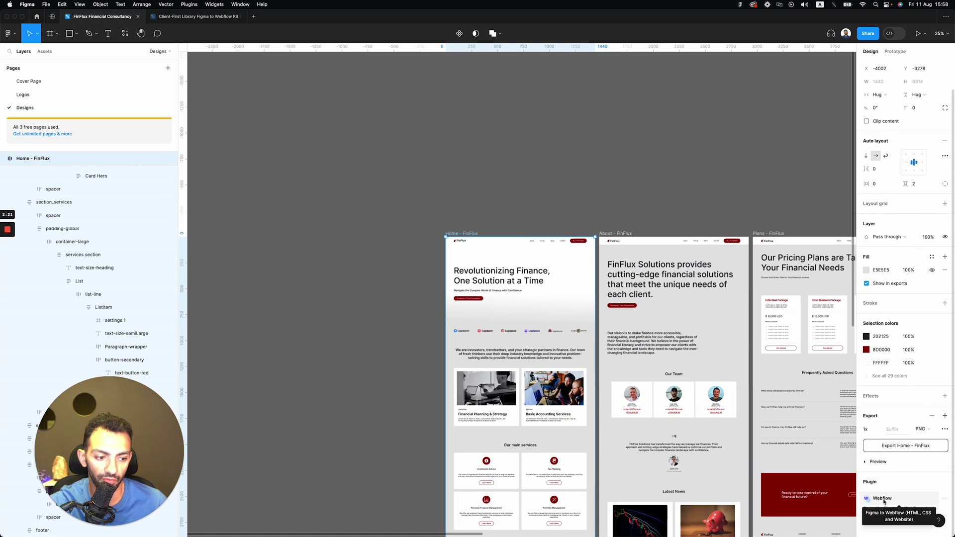
key(Escape)
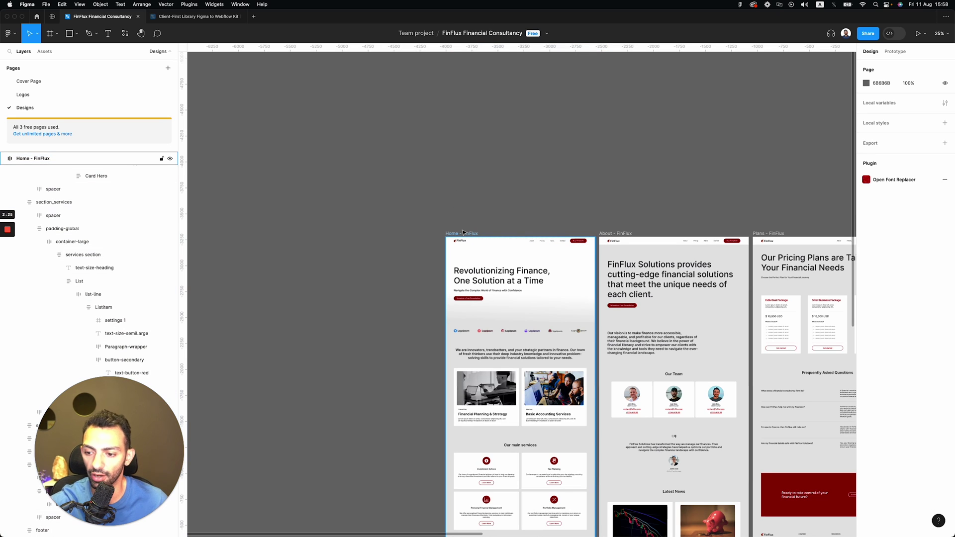
click(197, 17)
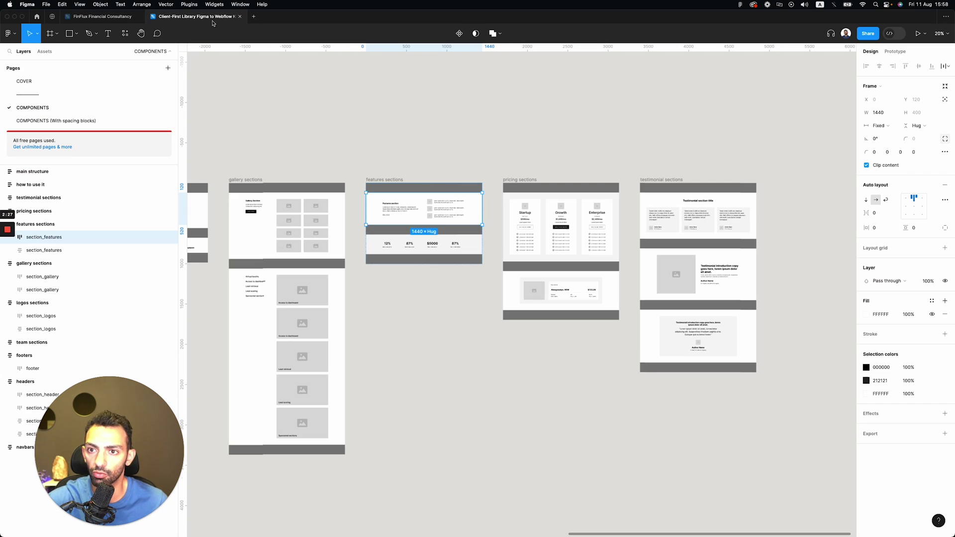
click(544, 247)
double_click(536, 246)
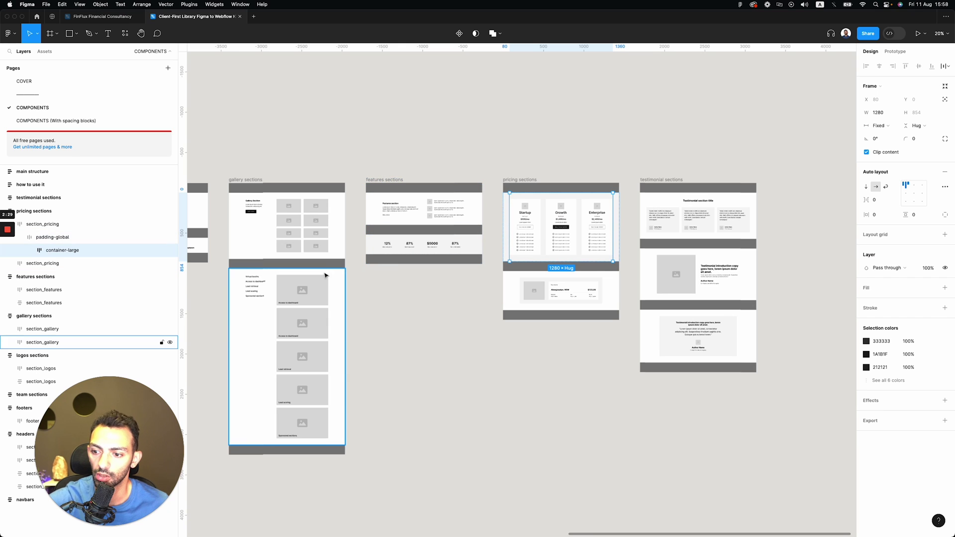
Back in FinFlux, drill into the hero-component, then select the Home - FinFlux frame
click(111, 16)
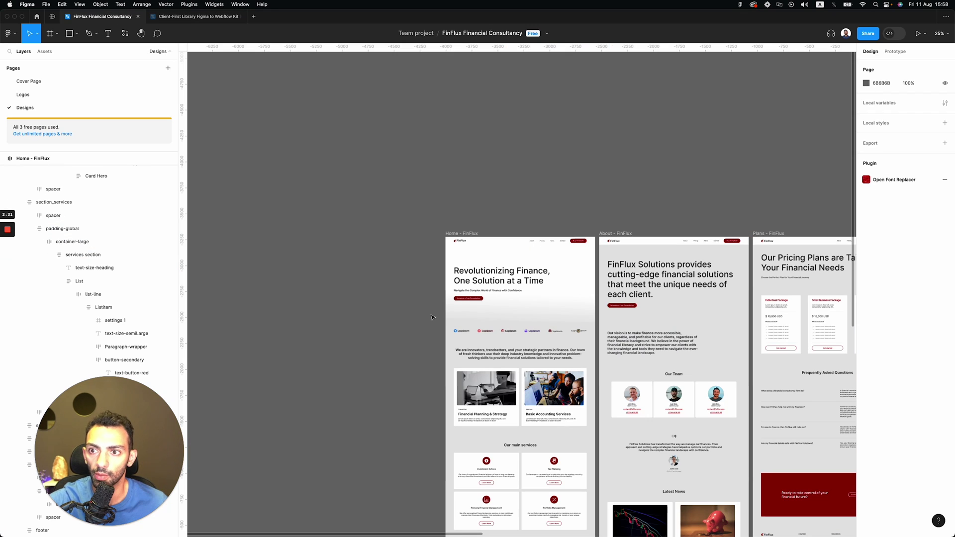
double_click(475, 287)
double_click(475, 287)
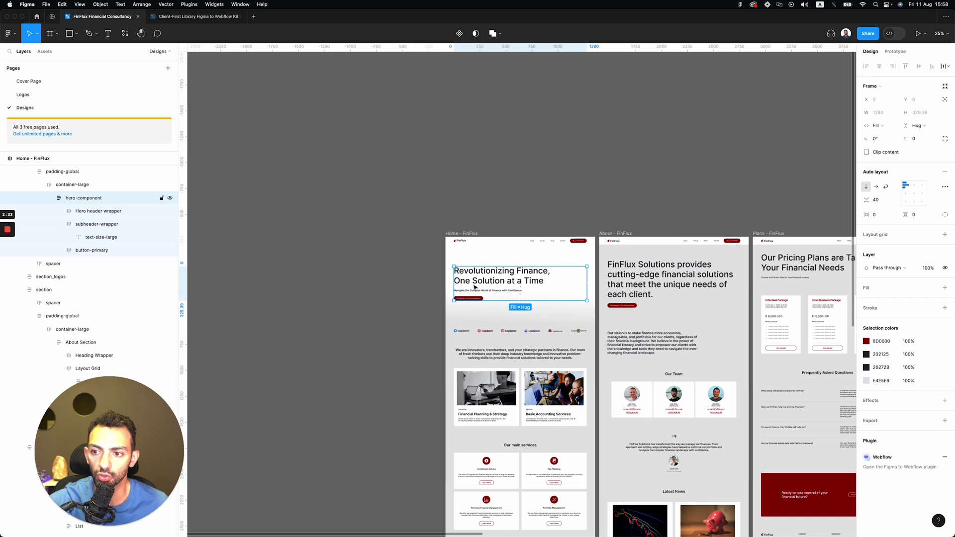
right_click(492, 275)
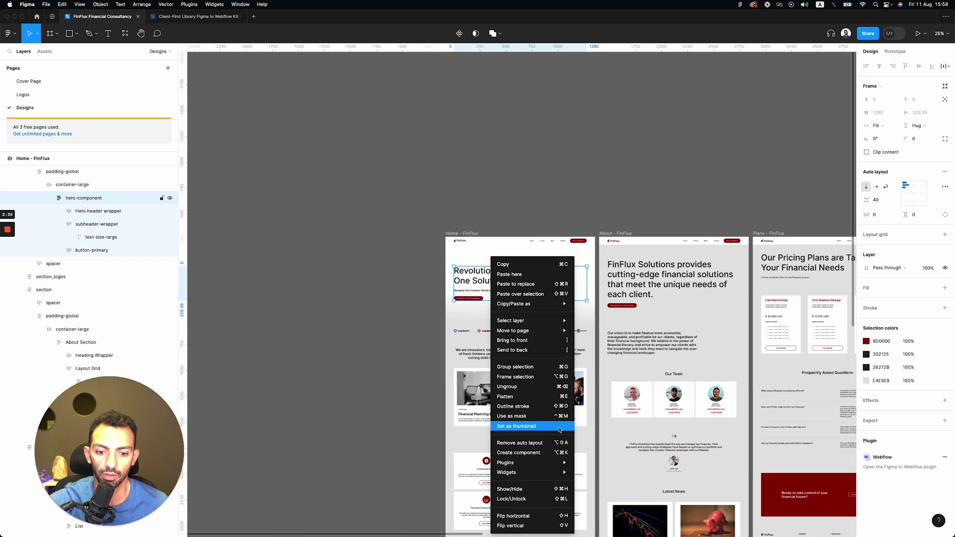
click(417, 393)
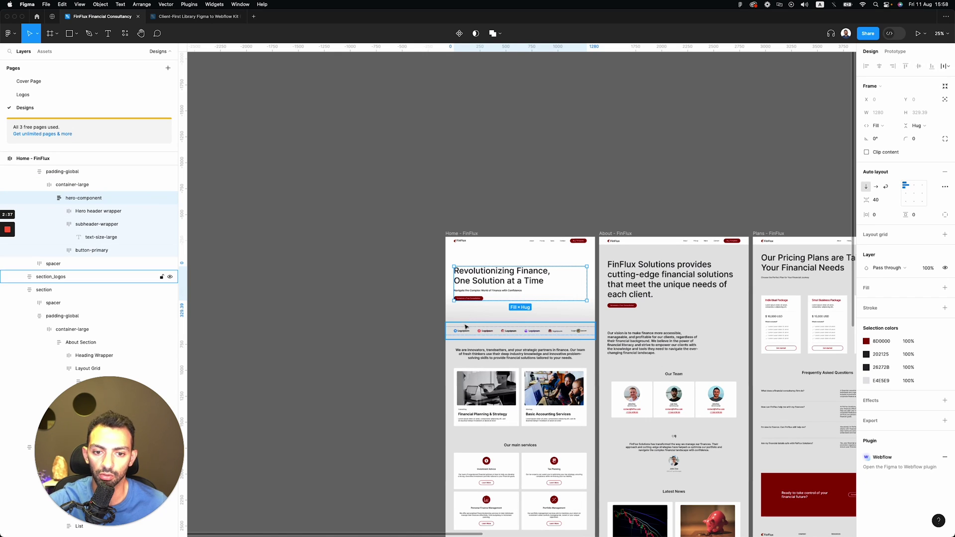
click(464, 225)
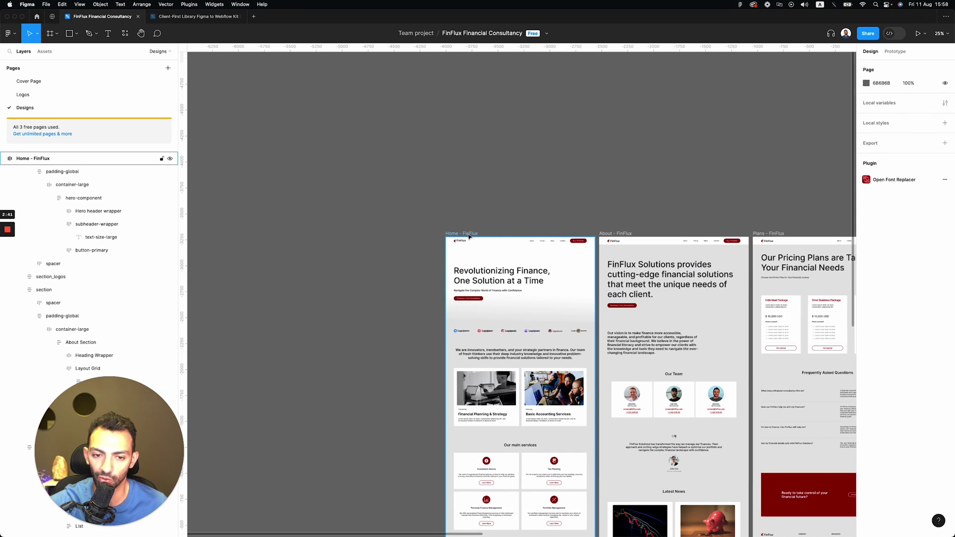
click(469, 237)
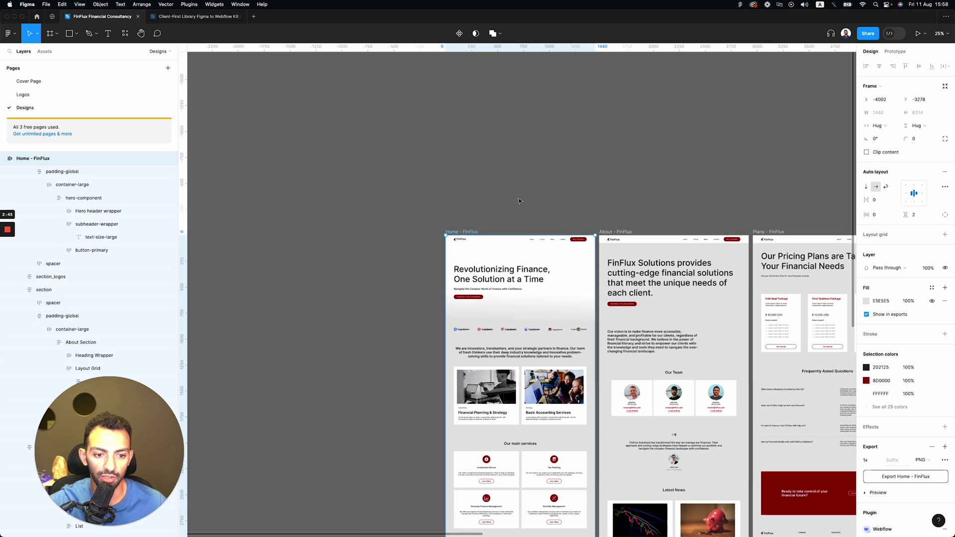
scroll(923, 458, down, 2)
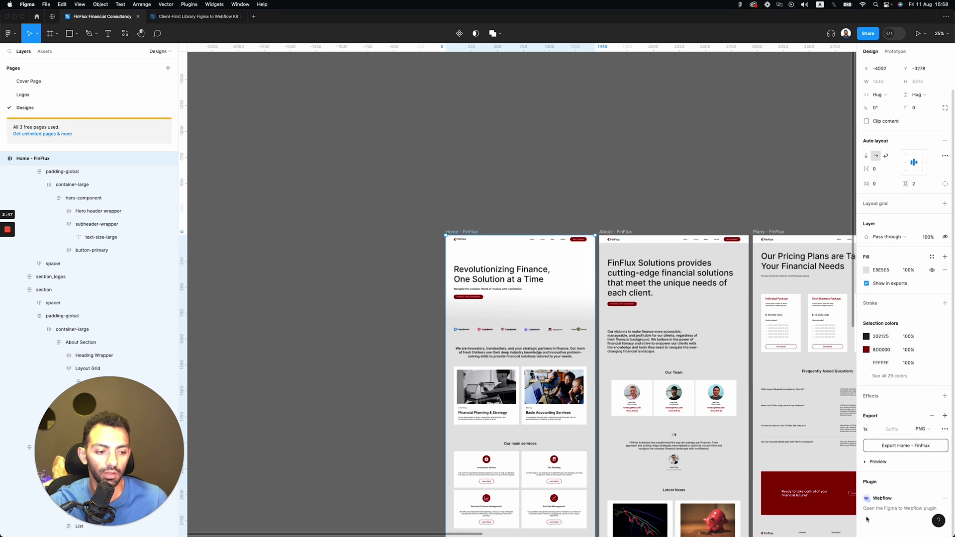
click(867, 493)
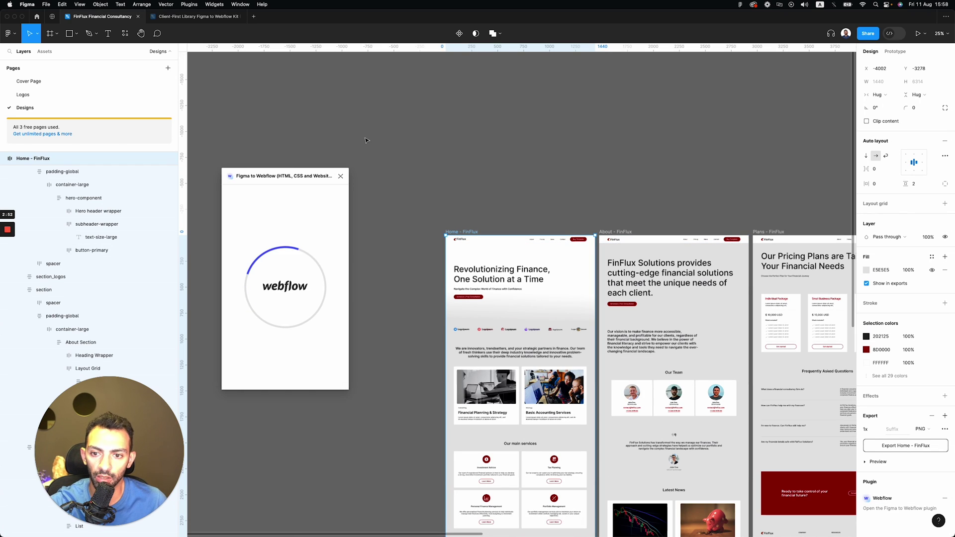
key(super+Tab)
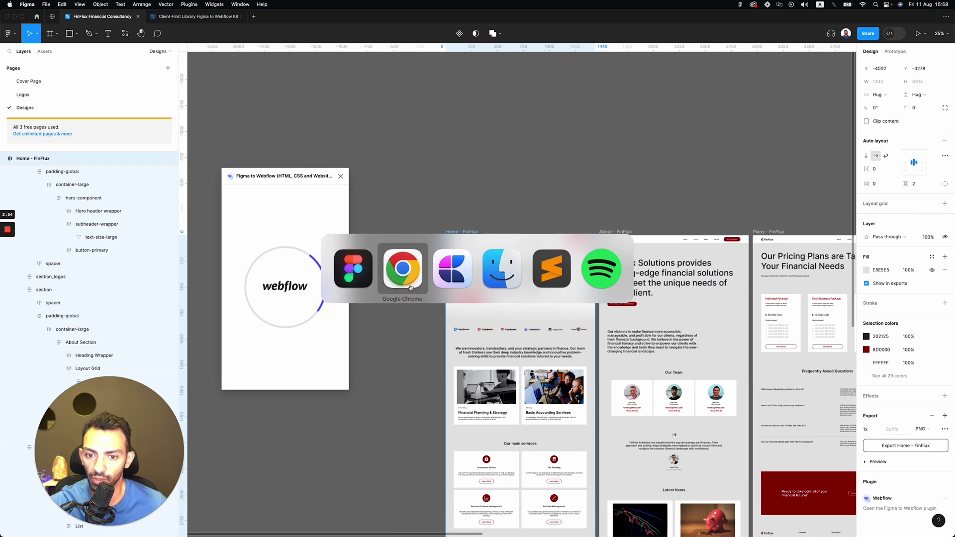
click(410, 287)
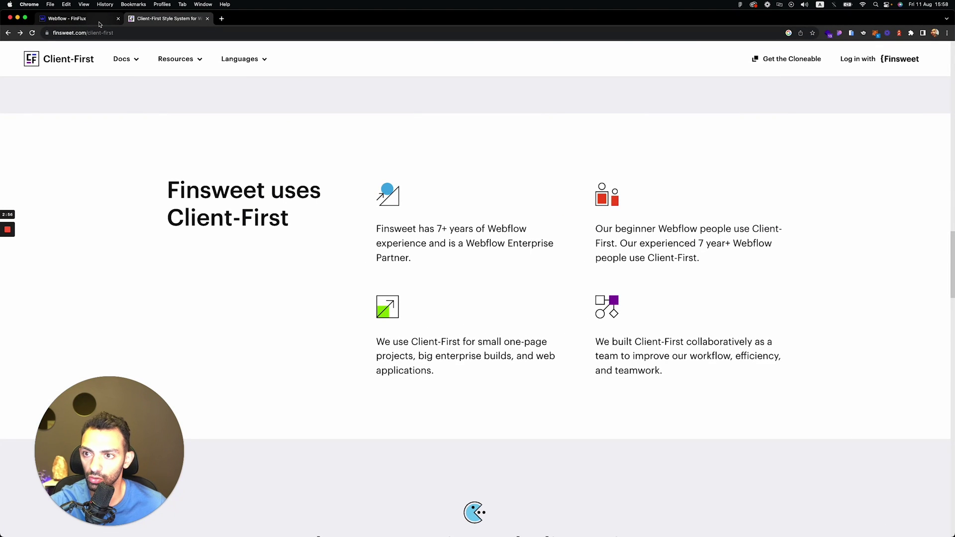
click(99, 23)
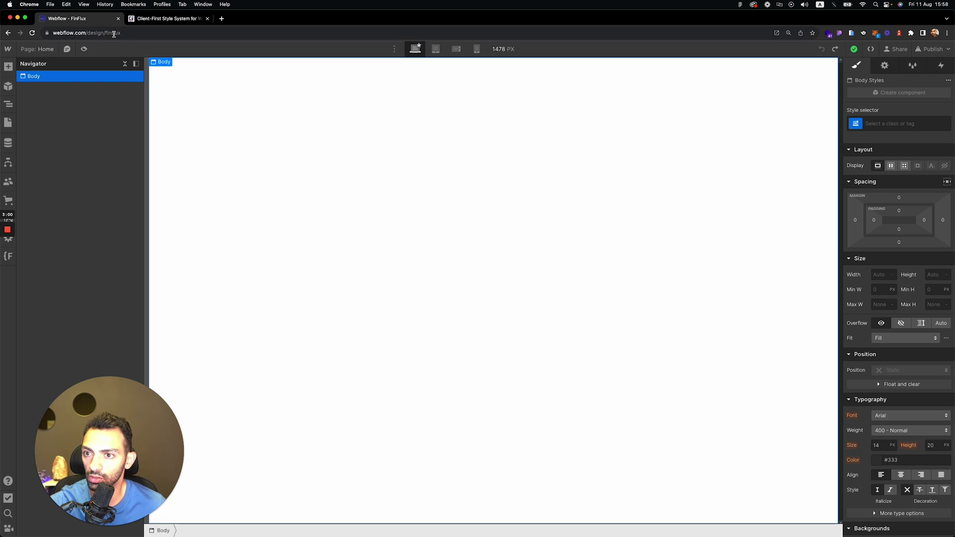
click(114, 34)
click(283, 183)
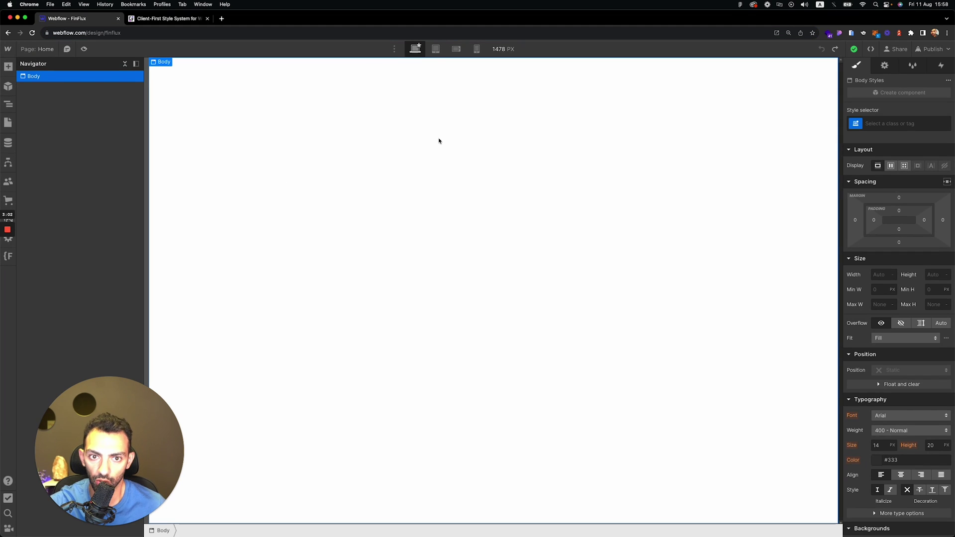
key(super+Tab)
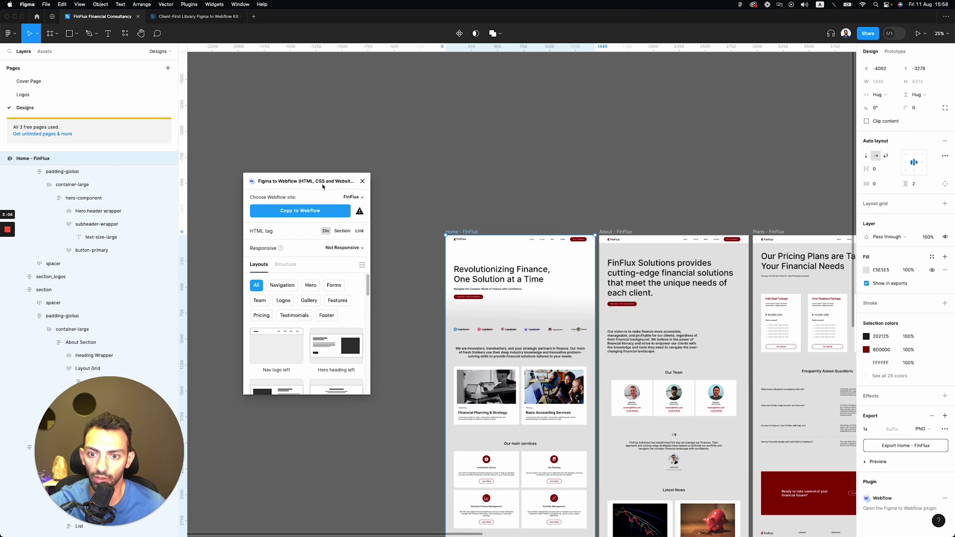
With FinFlux as the target site, copy the Home - FinFlux frame to the clipboard, then switch to the browser
click(350, 197)
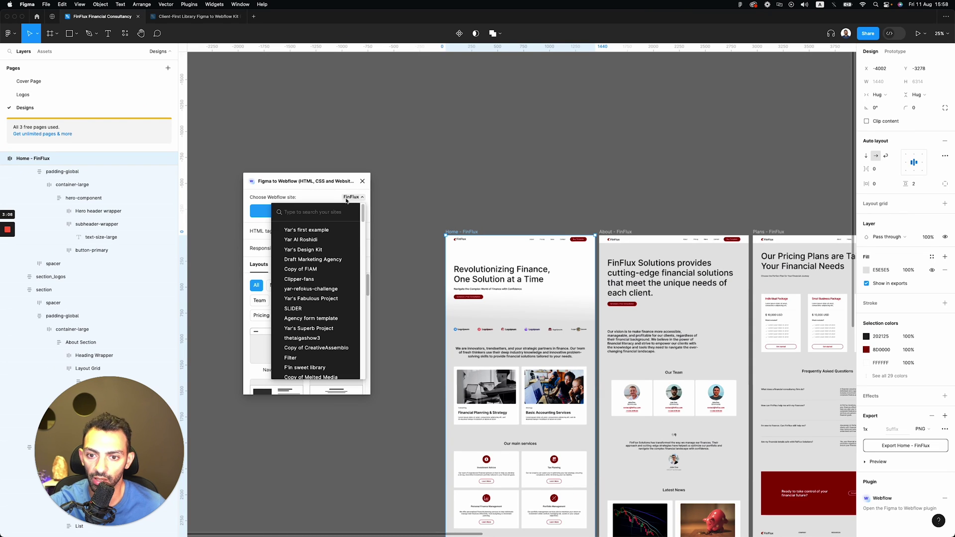
click(352, 197)
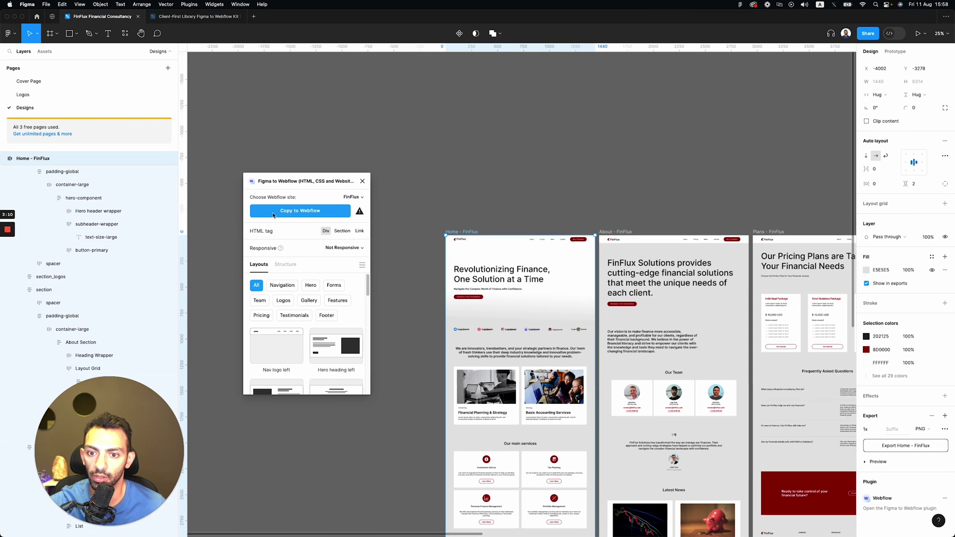
click(300, 212)
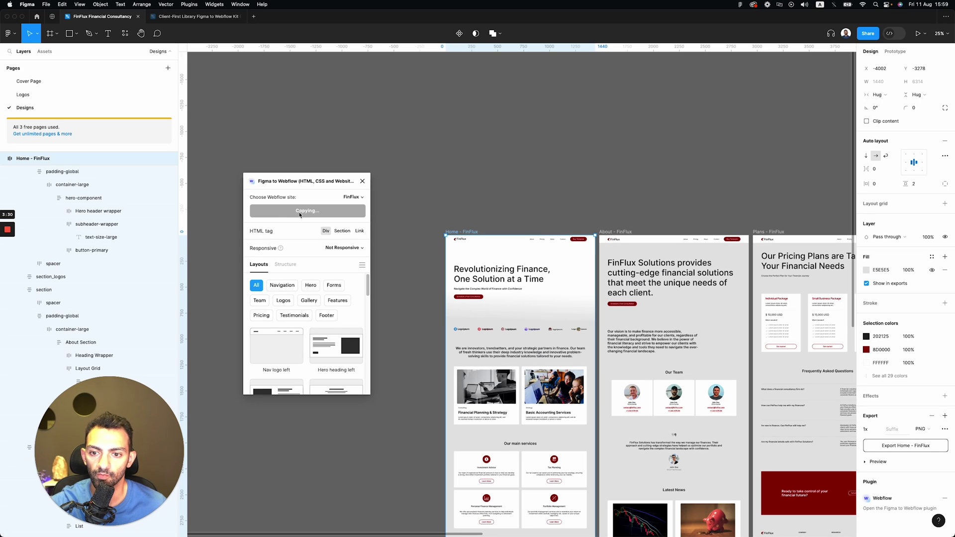
key(super+Tab)
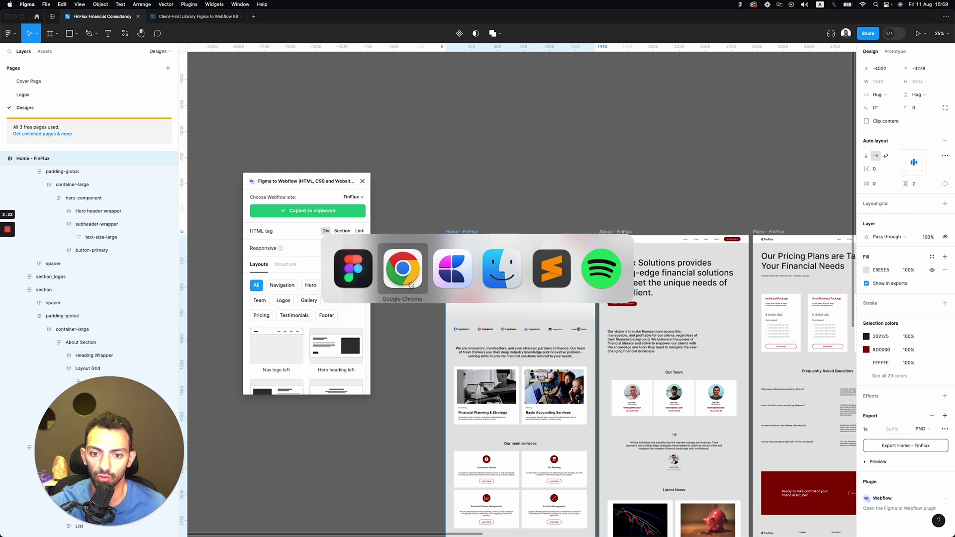
Paste the design into the Webflow Body and inspect the hero heading, CTA button and Tax Planning card
click(411, 285)
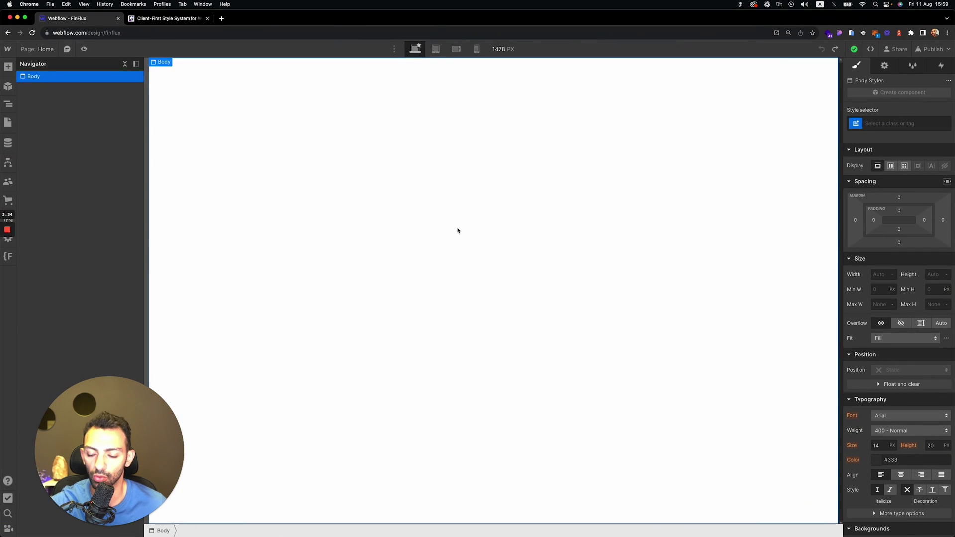
key(super+v)
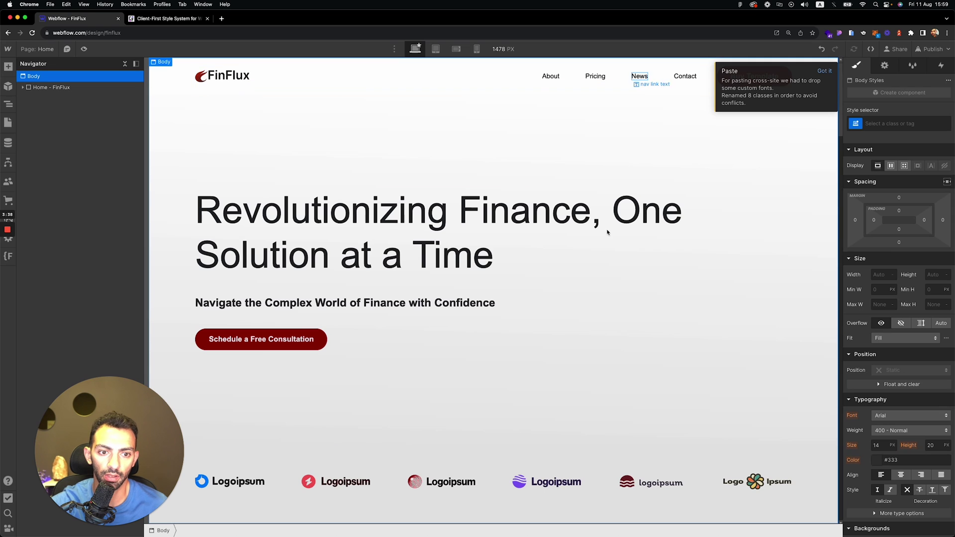
click(288, 263)
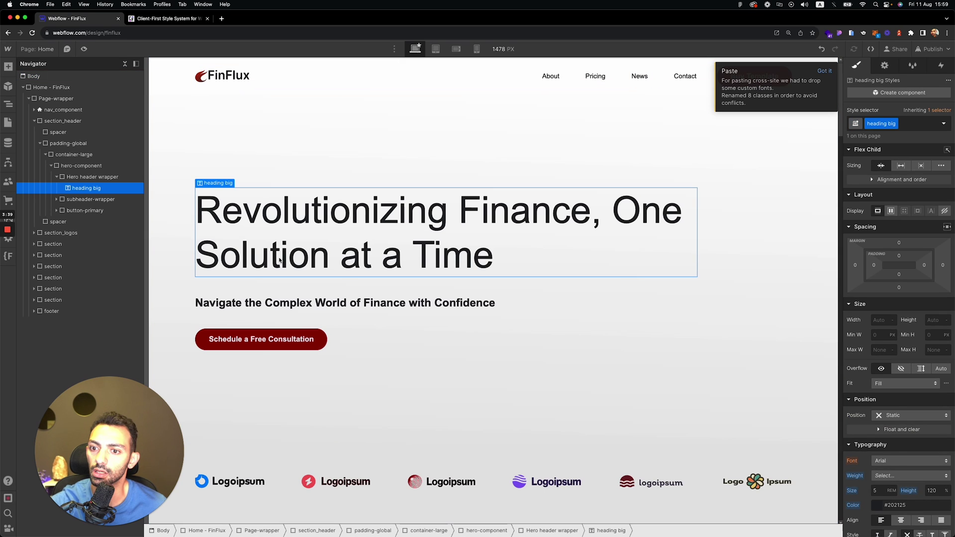
click(313, 335)
scroll(529, 300, down, 15)
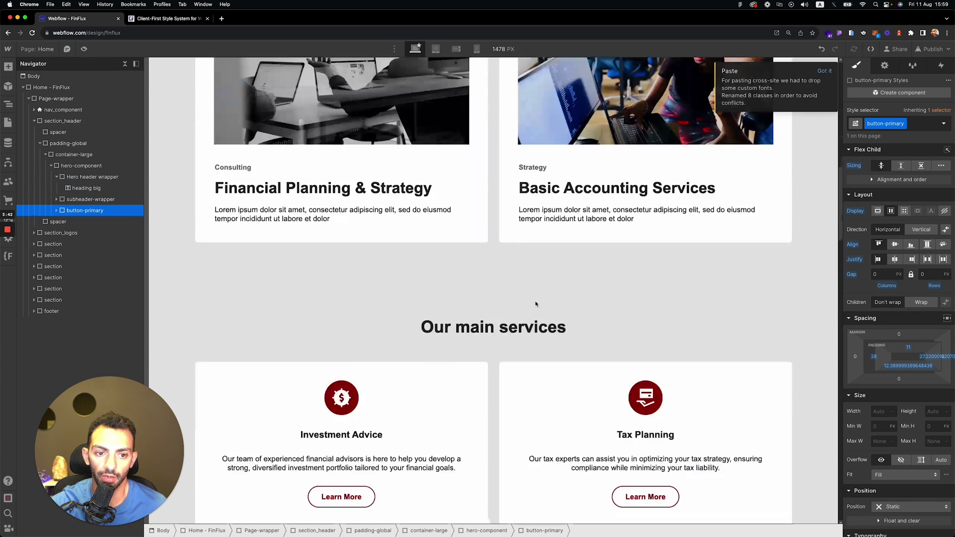
click(641, 496)
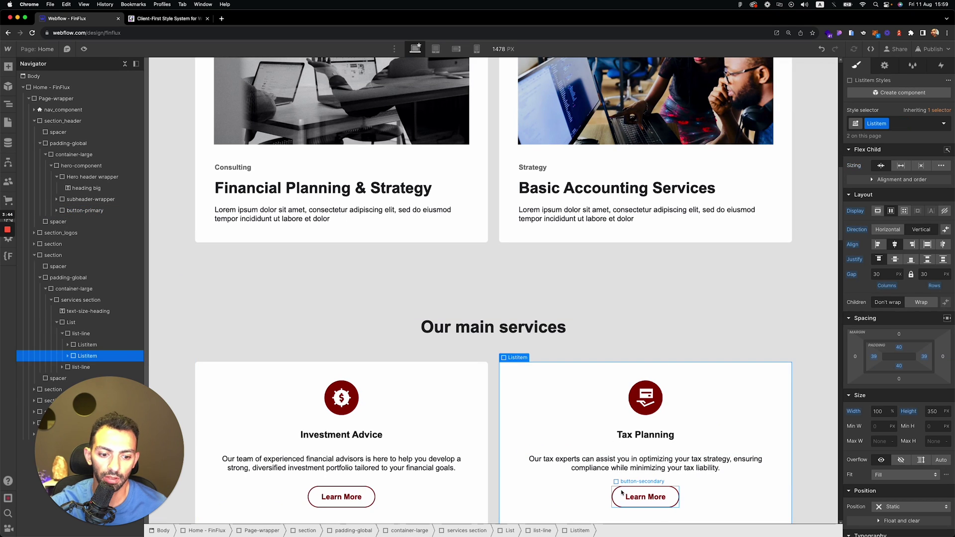
click(584, 470)
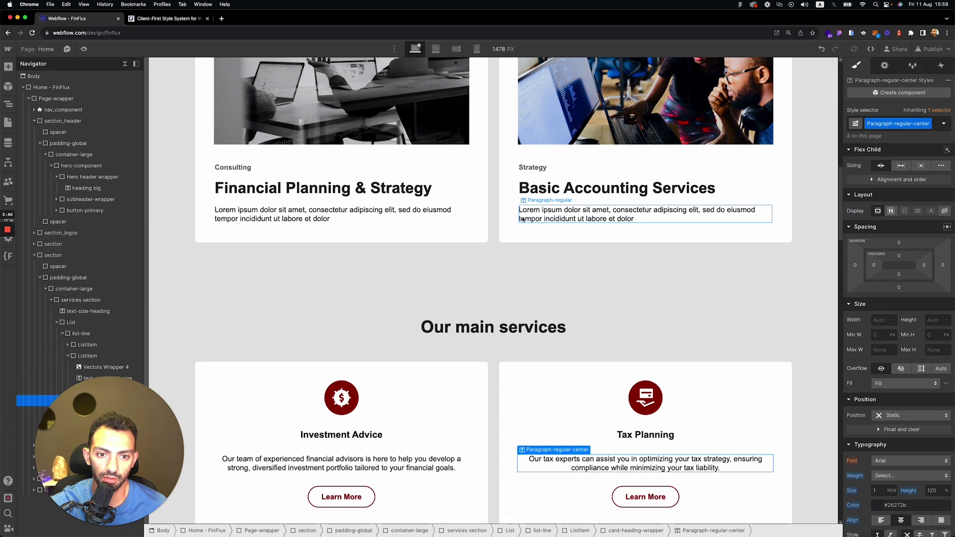
Inspect the Basic Accounting card, FAQ items and Latest News heading, then the hero header's settings
click(543, 213)
click(540, 188)
scroll(572, 199, down, 15)
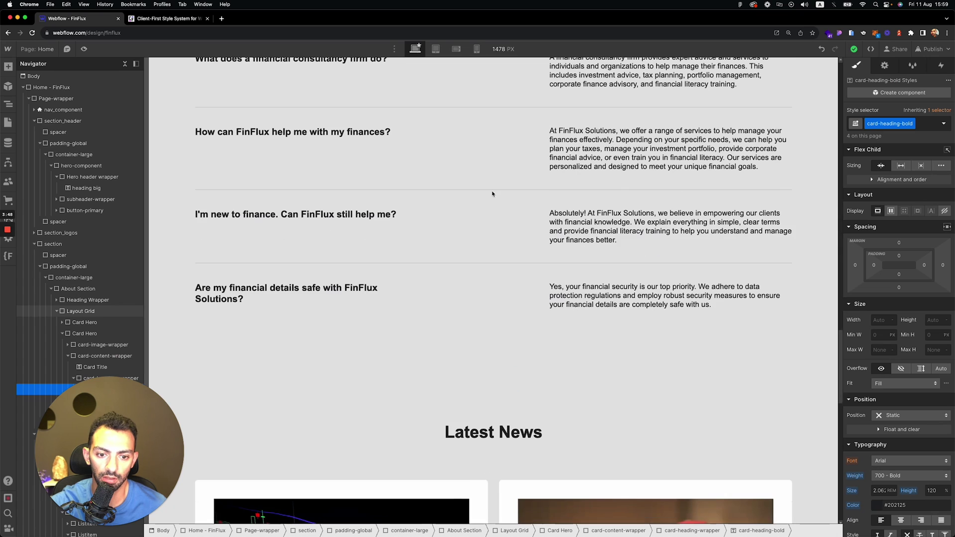
click(599, 213)
click(308, 215)
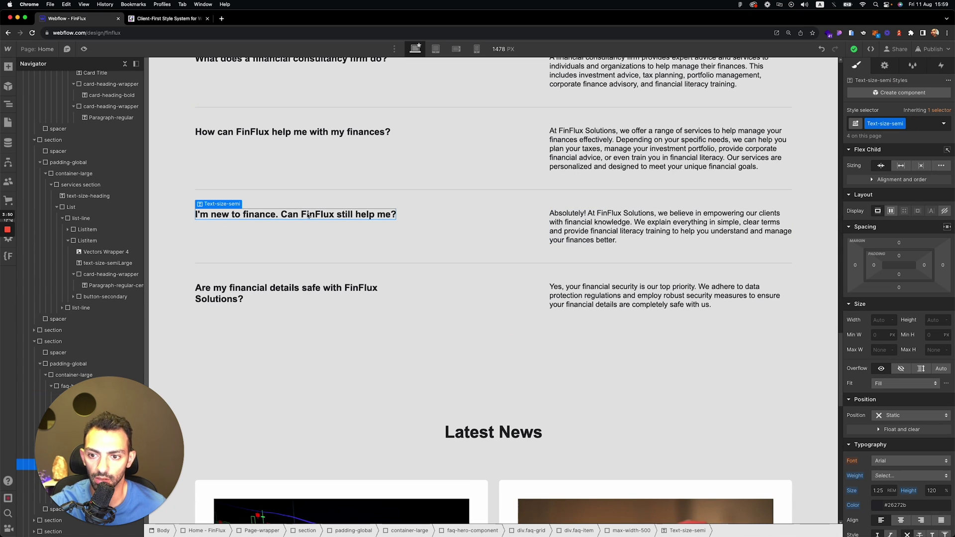
click(239, 297)
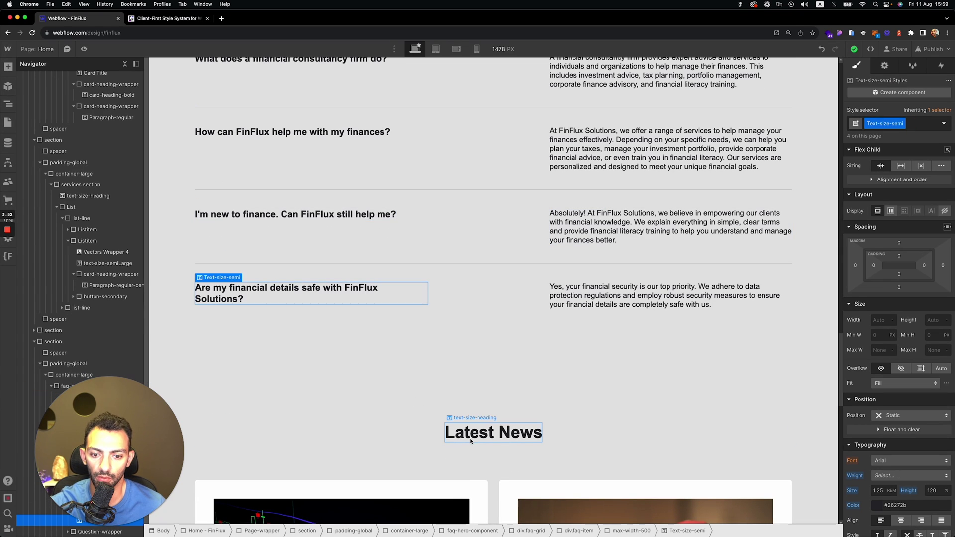
click(492, 432)
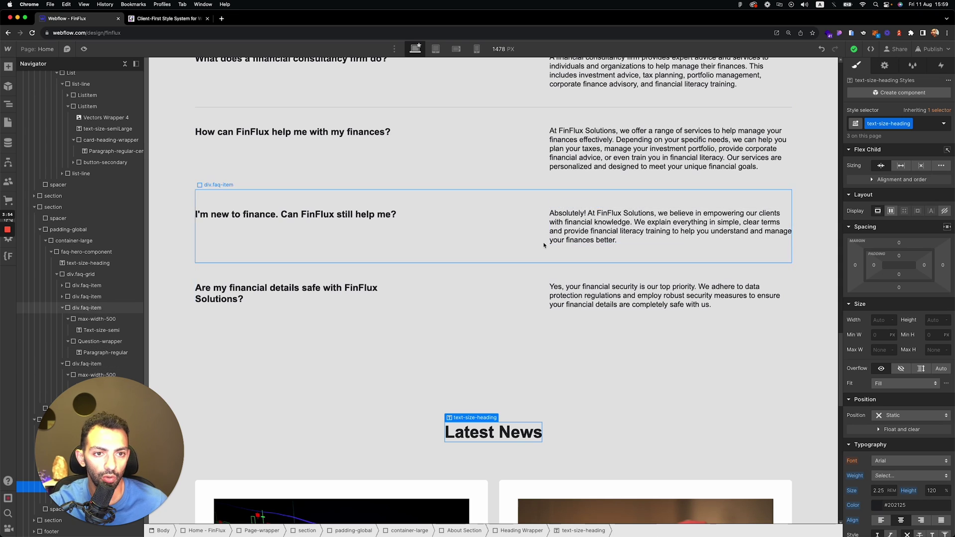
scroll(544, 245, up, 15)
scroll(545, 244, up, 10)
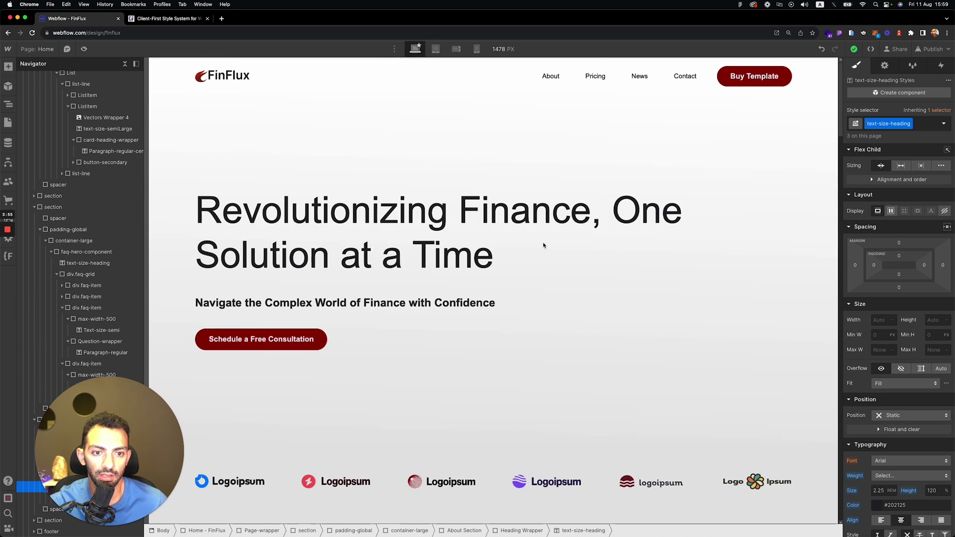
click(616, 108)
key(d)
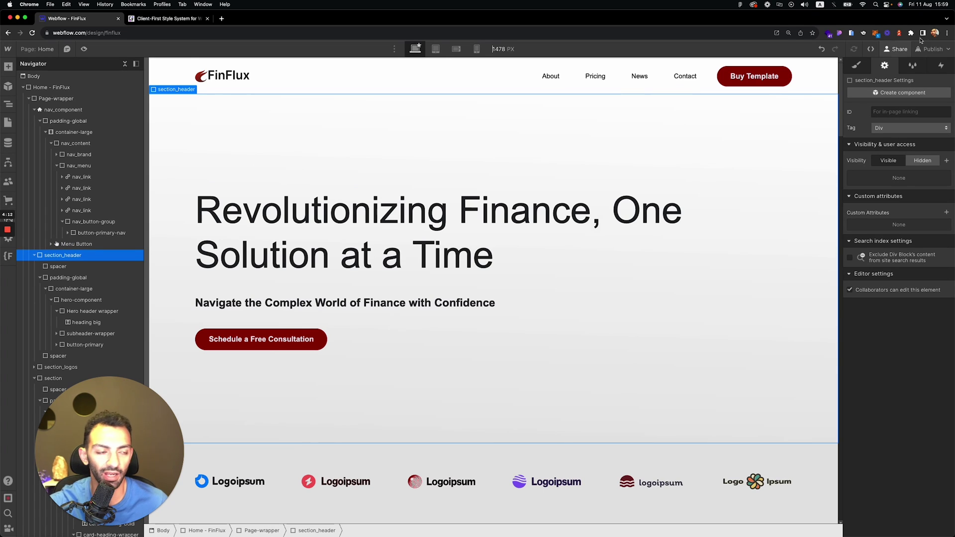
Publish the FinFlux site to the finflux.webflow.io staging domain
click(932, 49)
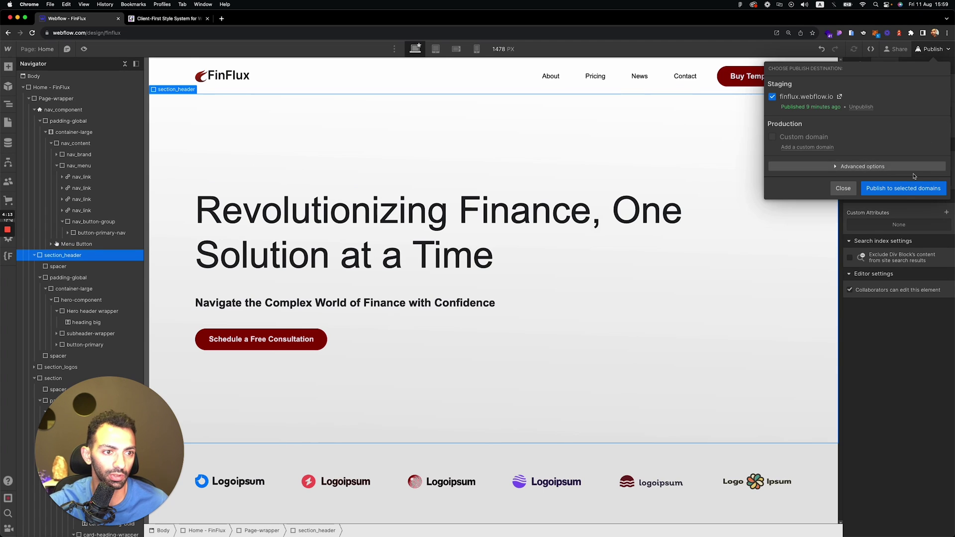
click(903, 188)
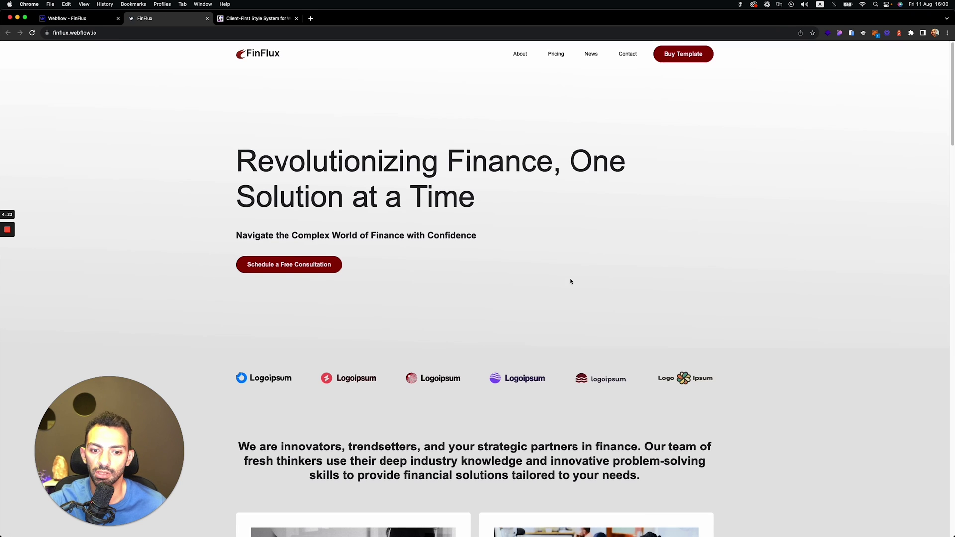
Generate a Lighthouse report for finflux.webflow.io, review the meta description audit, and return to the site
scroll(569, 279, down, 10)
scroll(565, 233, up, 15)
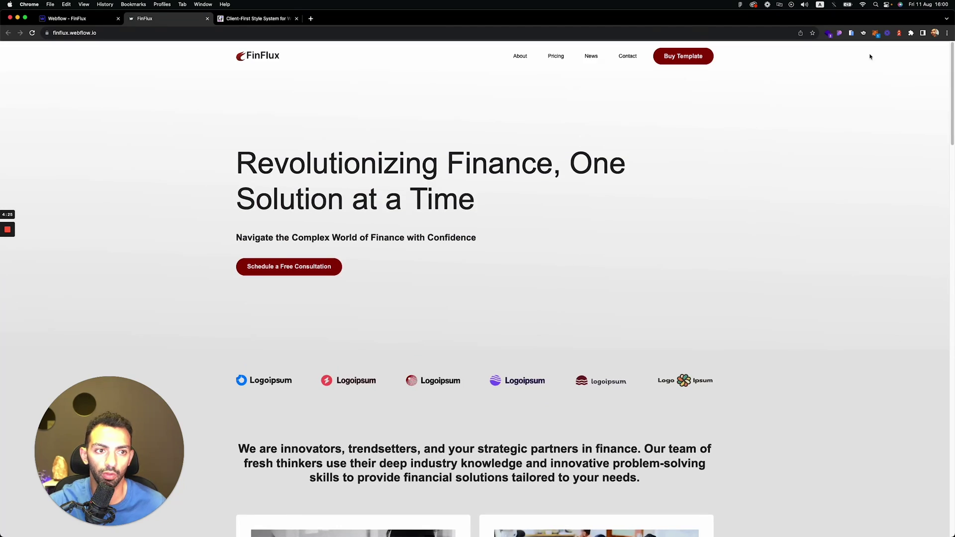
click(899, 34)
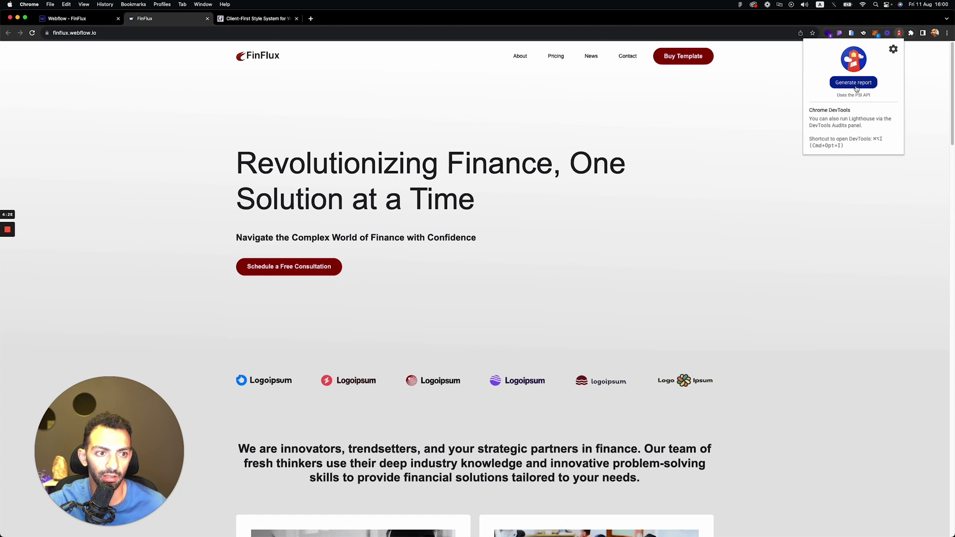
click(856, 83)
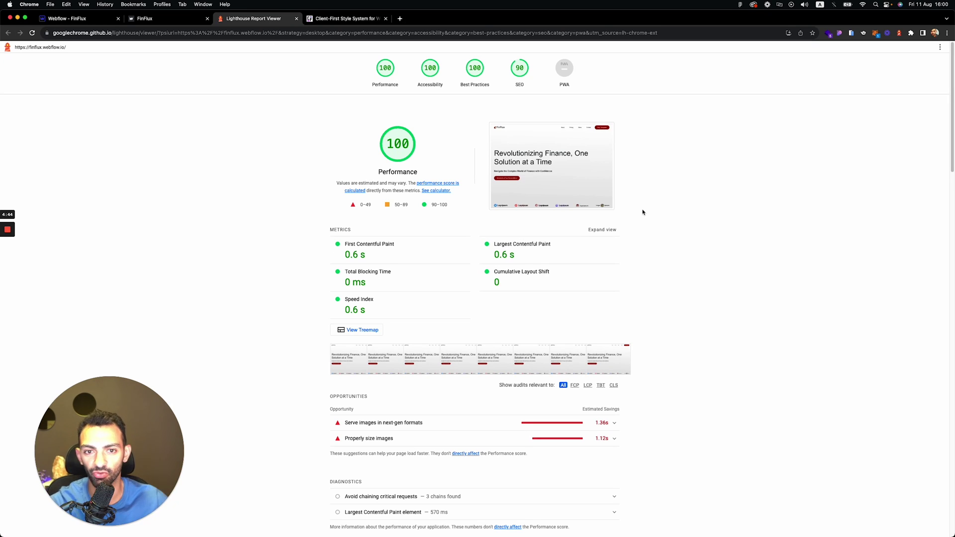
scroll(565, 100, down, 20)
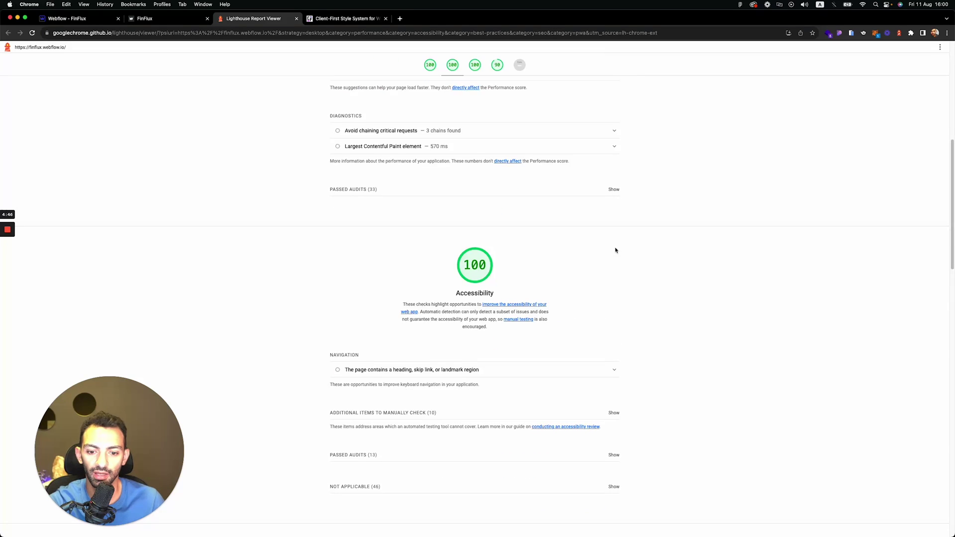
click(375, 313)
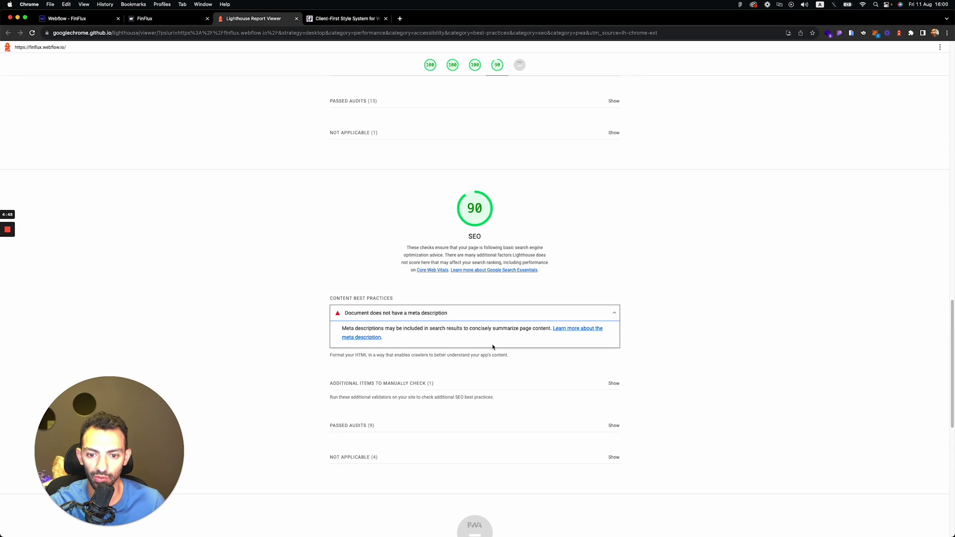
scroll(354, 233, up, 20)
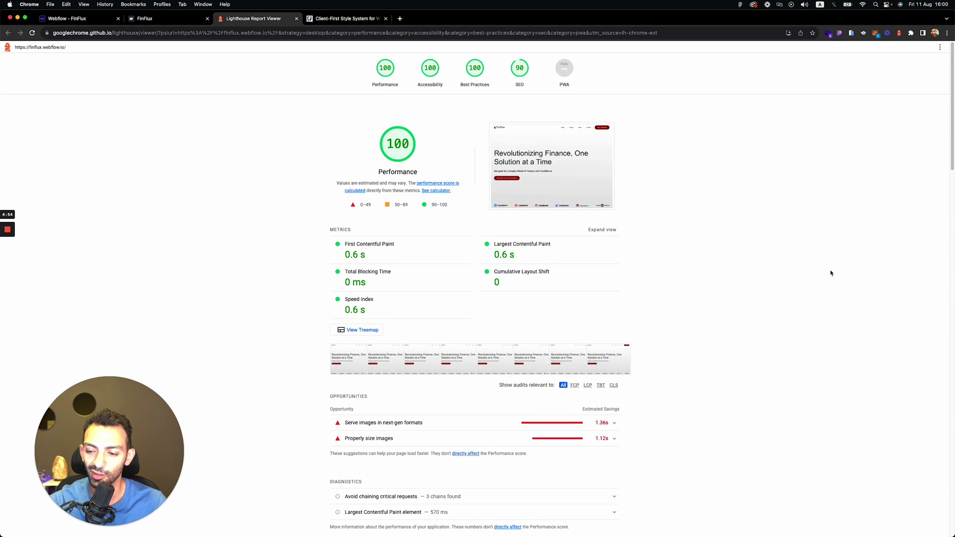
click(196, 21)
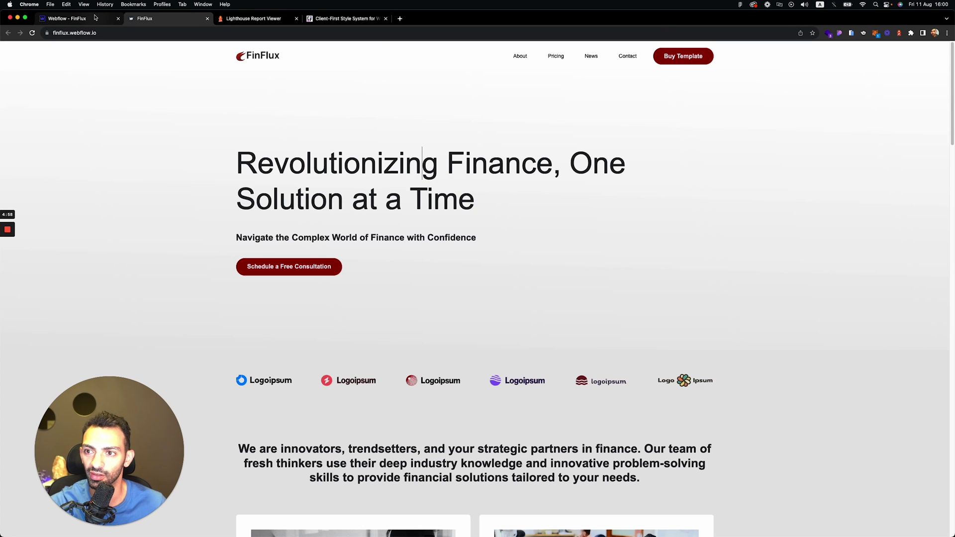